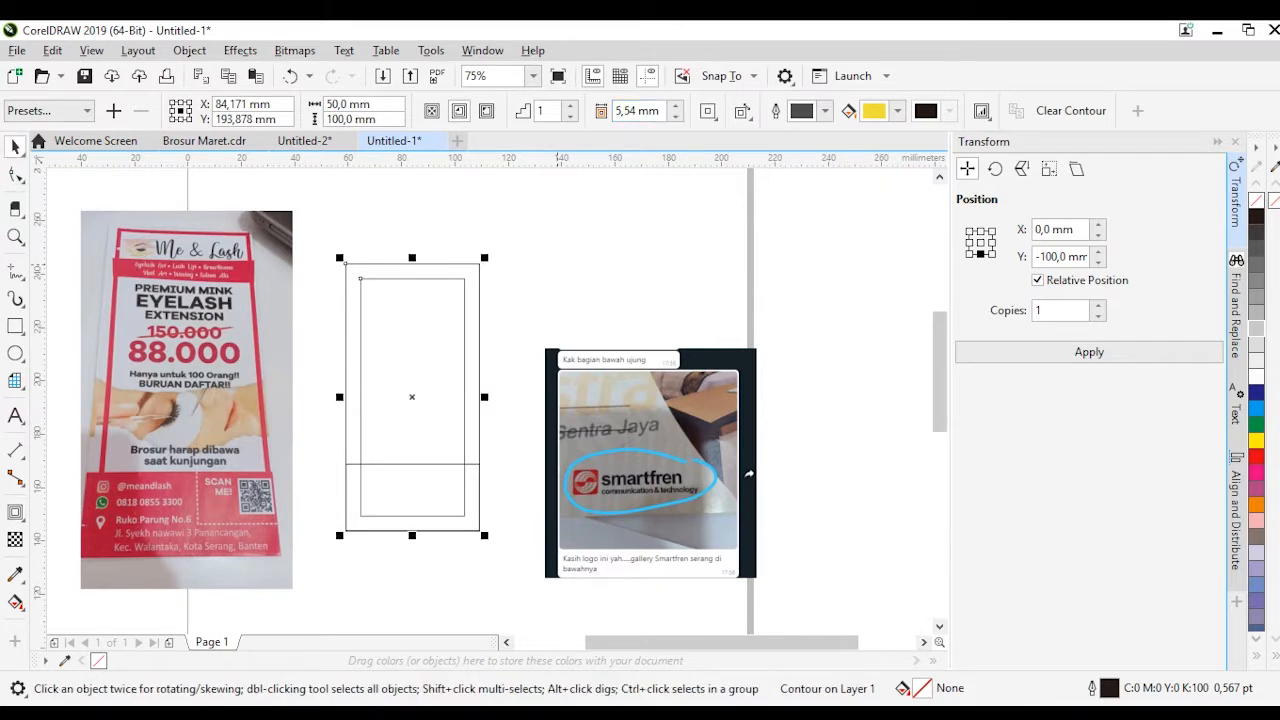
Separate the inset contour and give the resulting inner rectangle a 5 pt outline
click(462, 347)
key(ctrl+z)
key(F12)
click(525, 300)
click(524, 474)
click(525, 300)
click(524, 433)
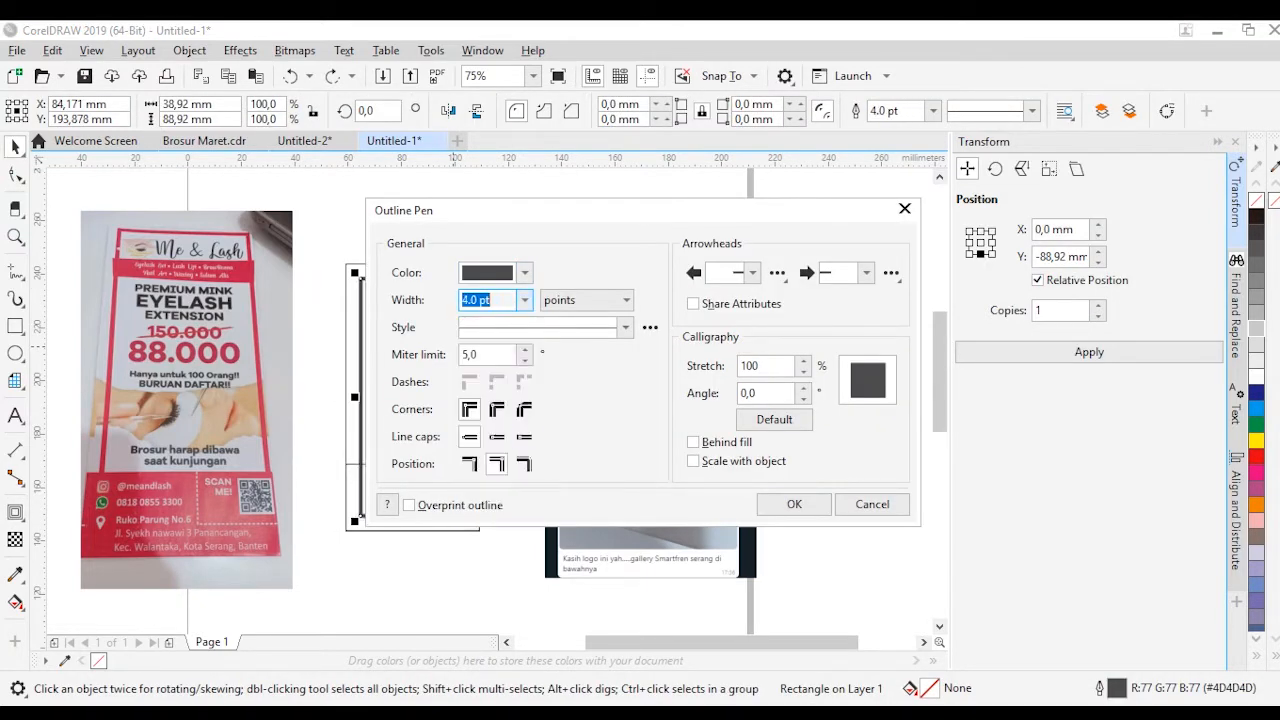
click(525, 300)
click(524, 447)
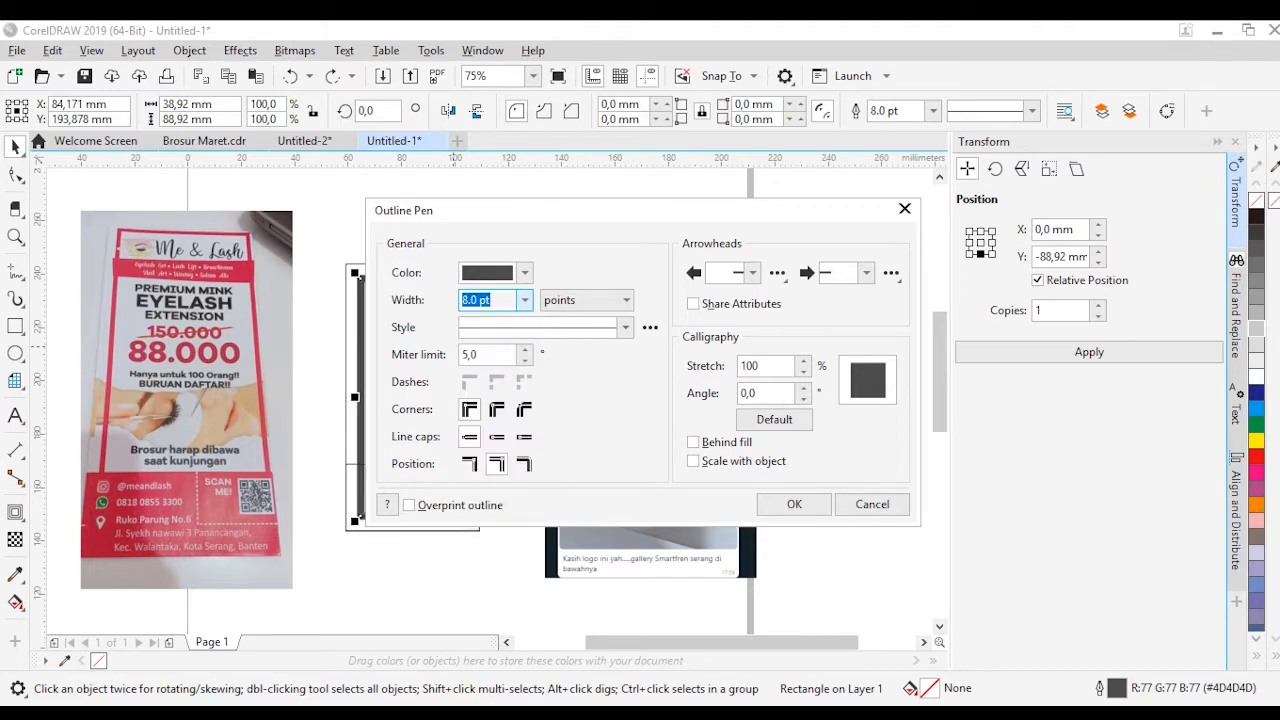
key(Return)
click(463, 456)
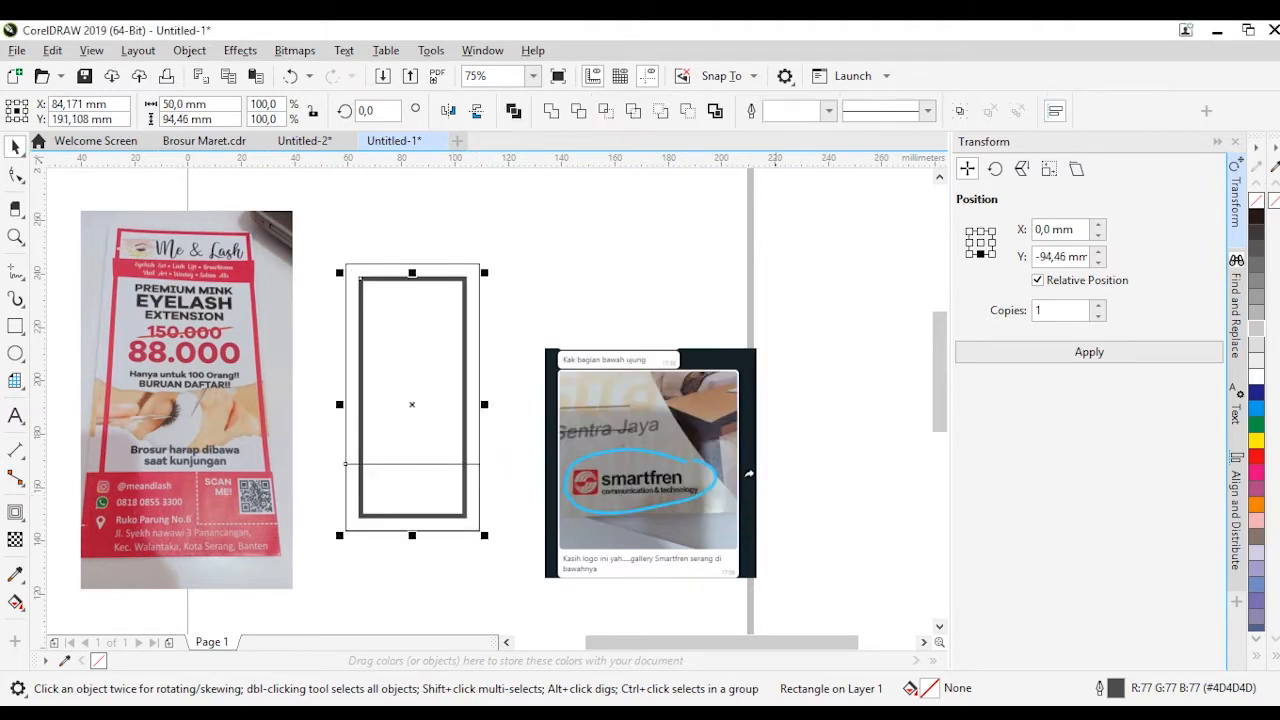
click(871, 445)
click(465, 440)
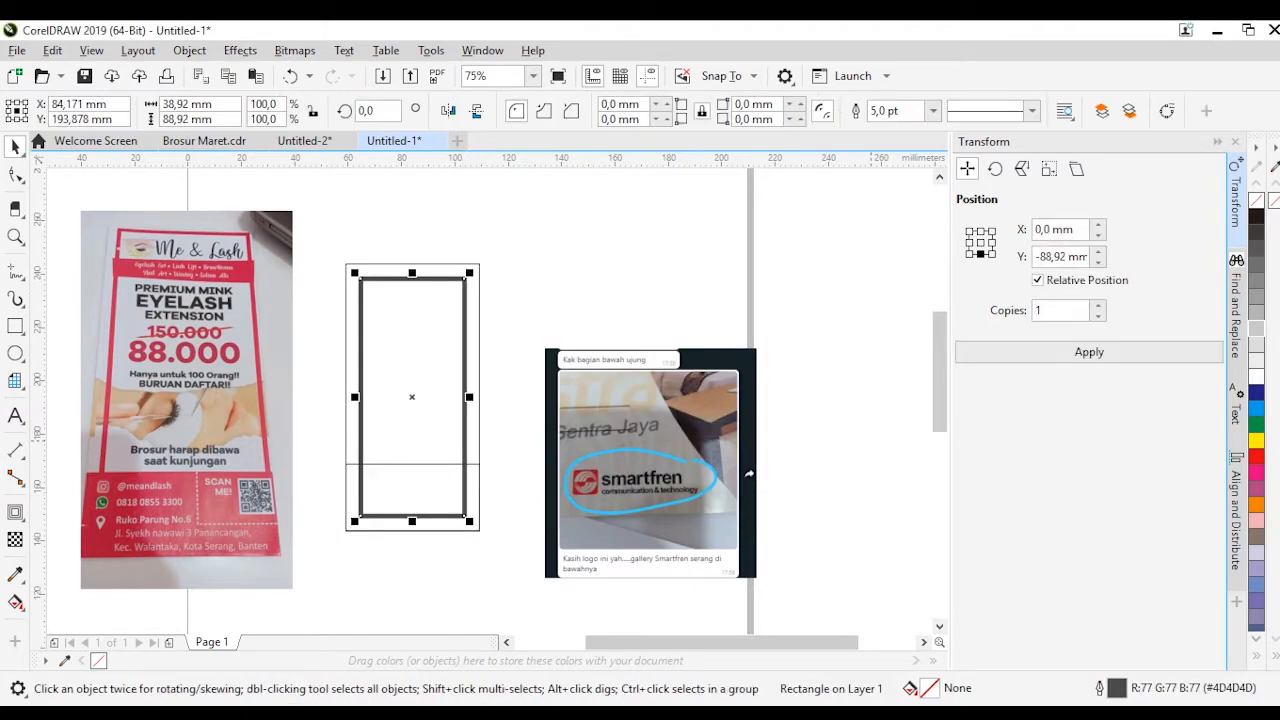
Set the inner rectangle's outline colour to pinkish red, C0 M95 Y39 K0
click(1275, 656)
right_click(1190, 455)
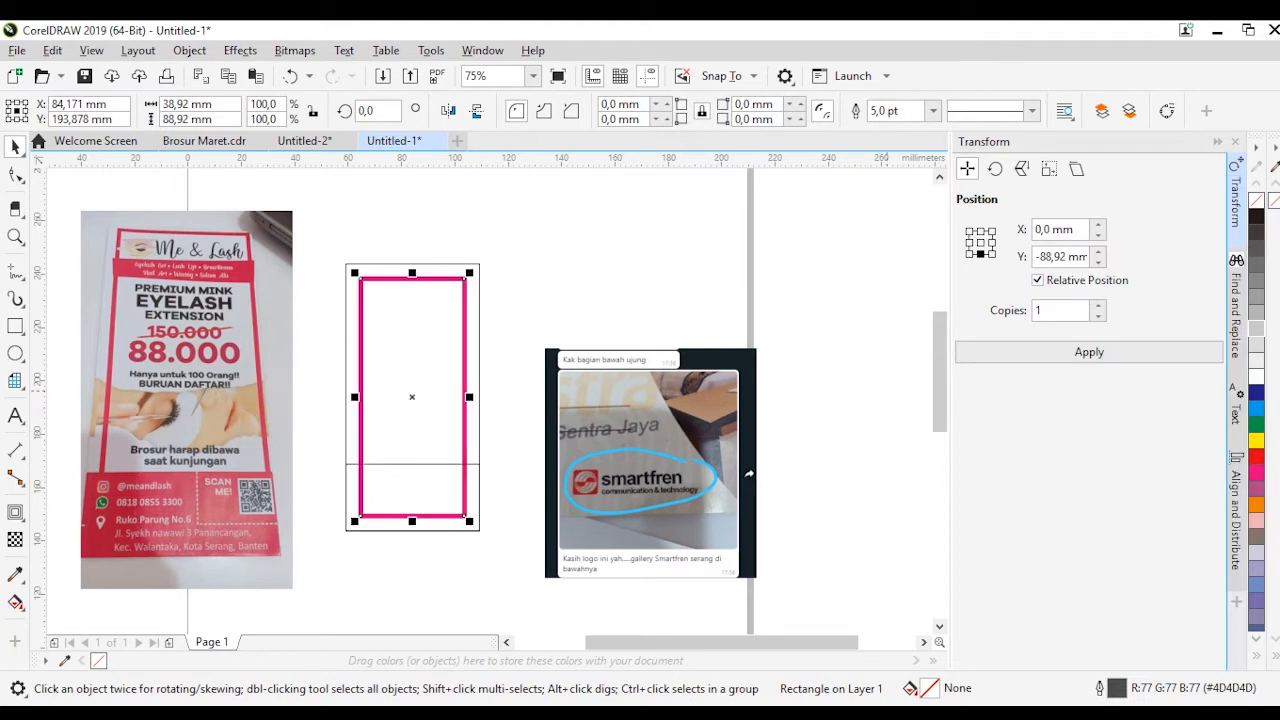
click(610, 286)
click(465, 440)
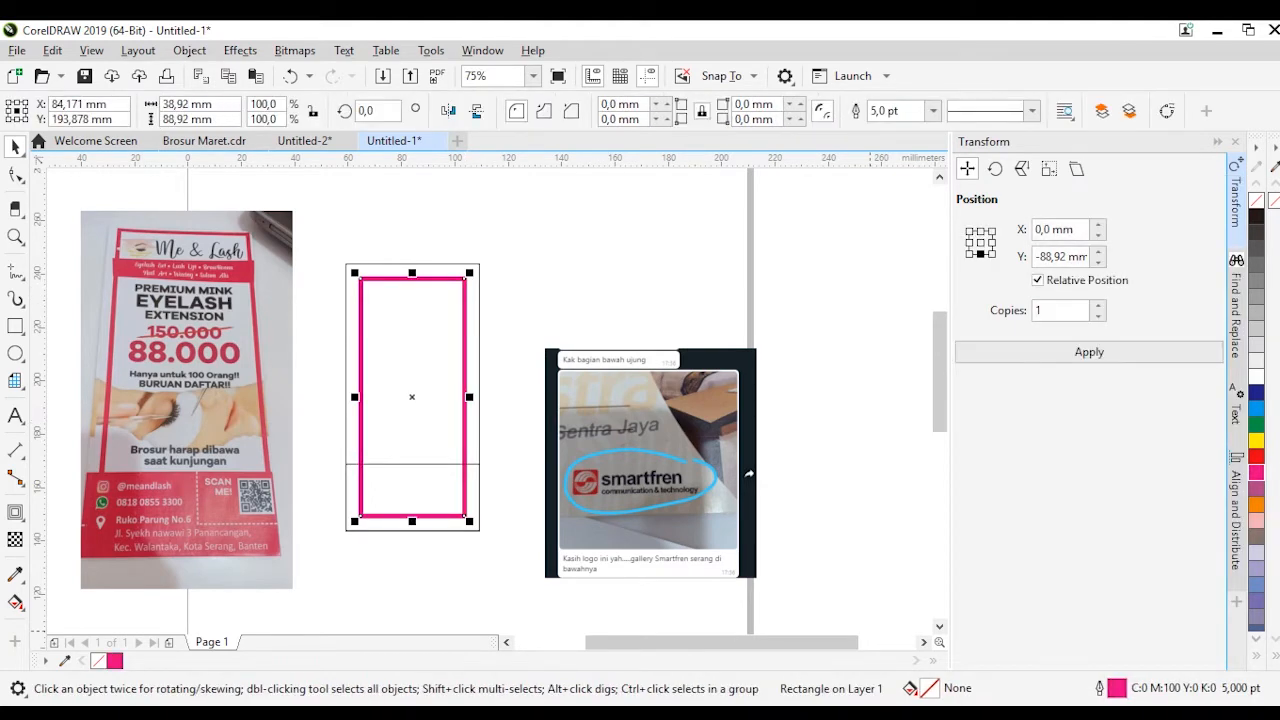
key(F12)
click(524, 273)
click(479, 312)
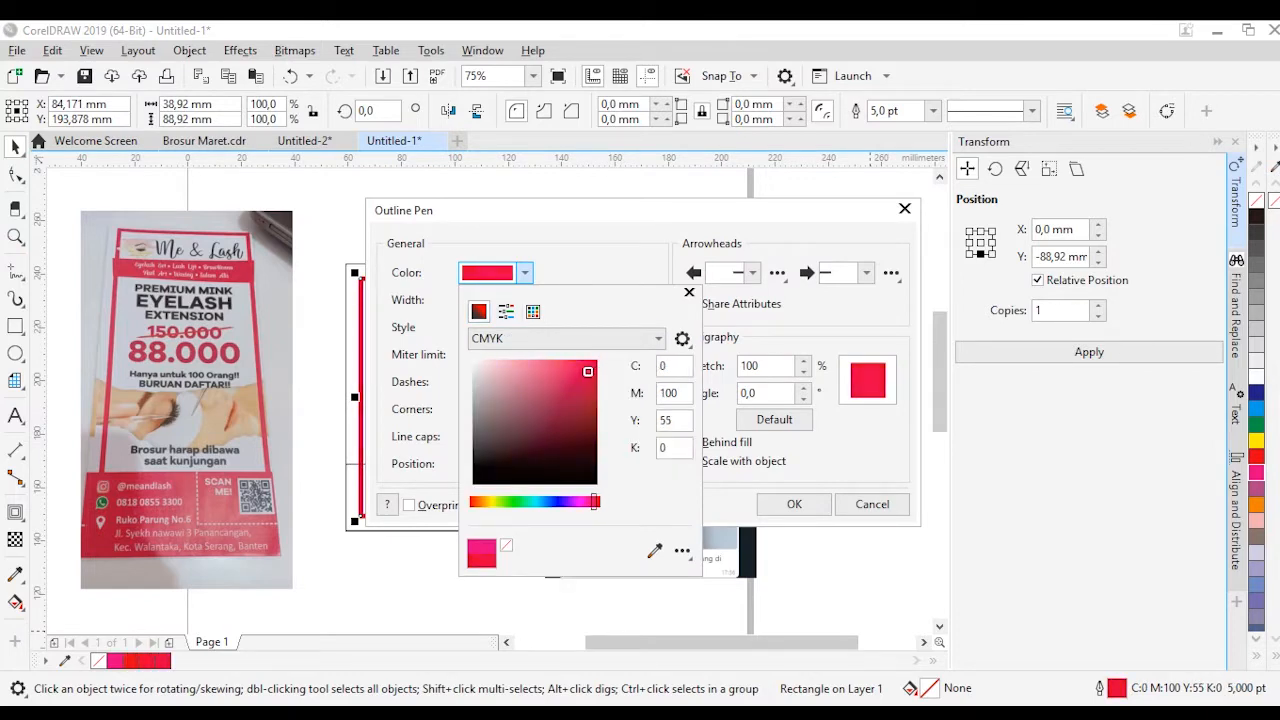
key(Return)
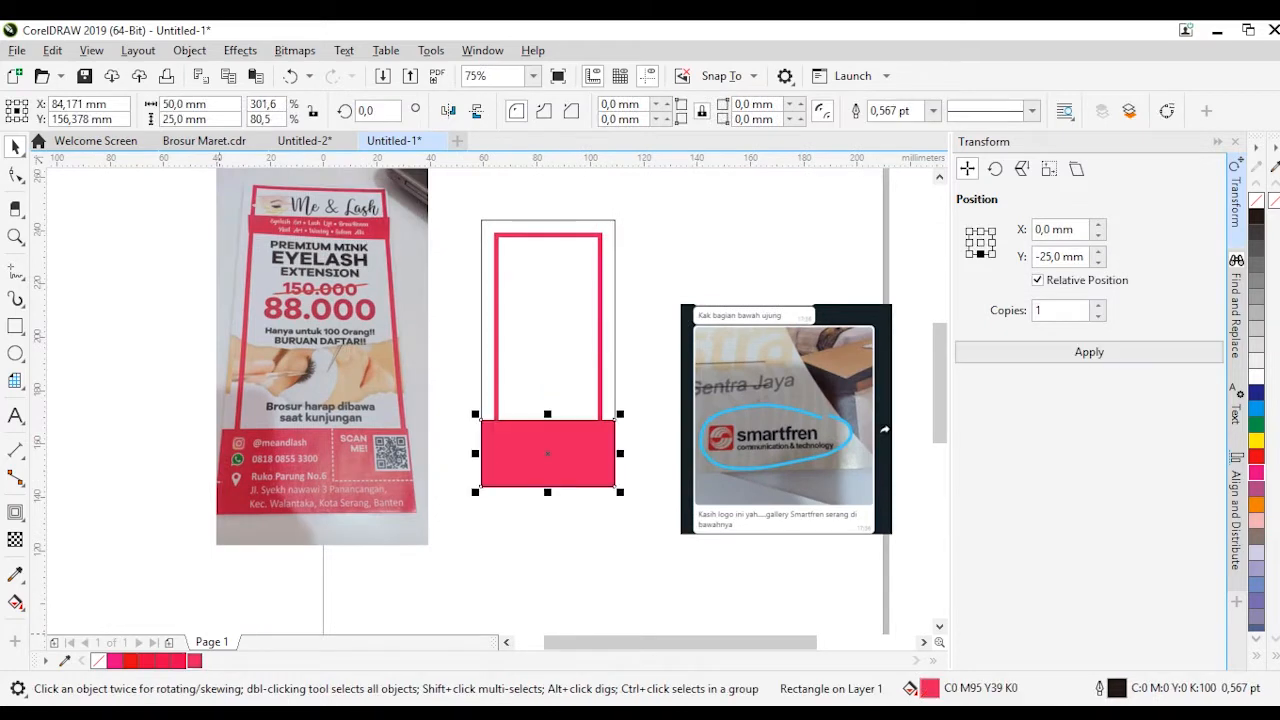
Fill the band at the bottom of the flyer with the frame's colour, C0 M95 Y39 K0
shift+click(600, 323)
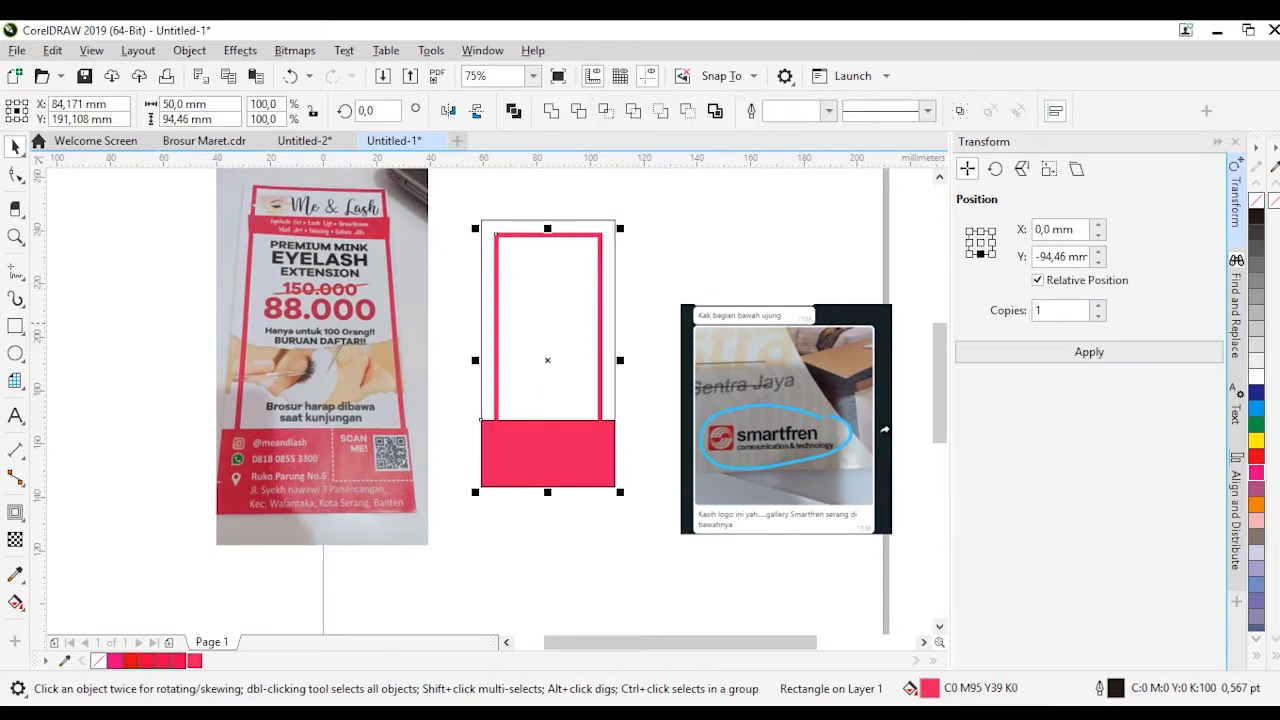
key(Delete)
key(ctrl+z)
click(600, 248)
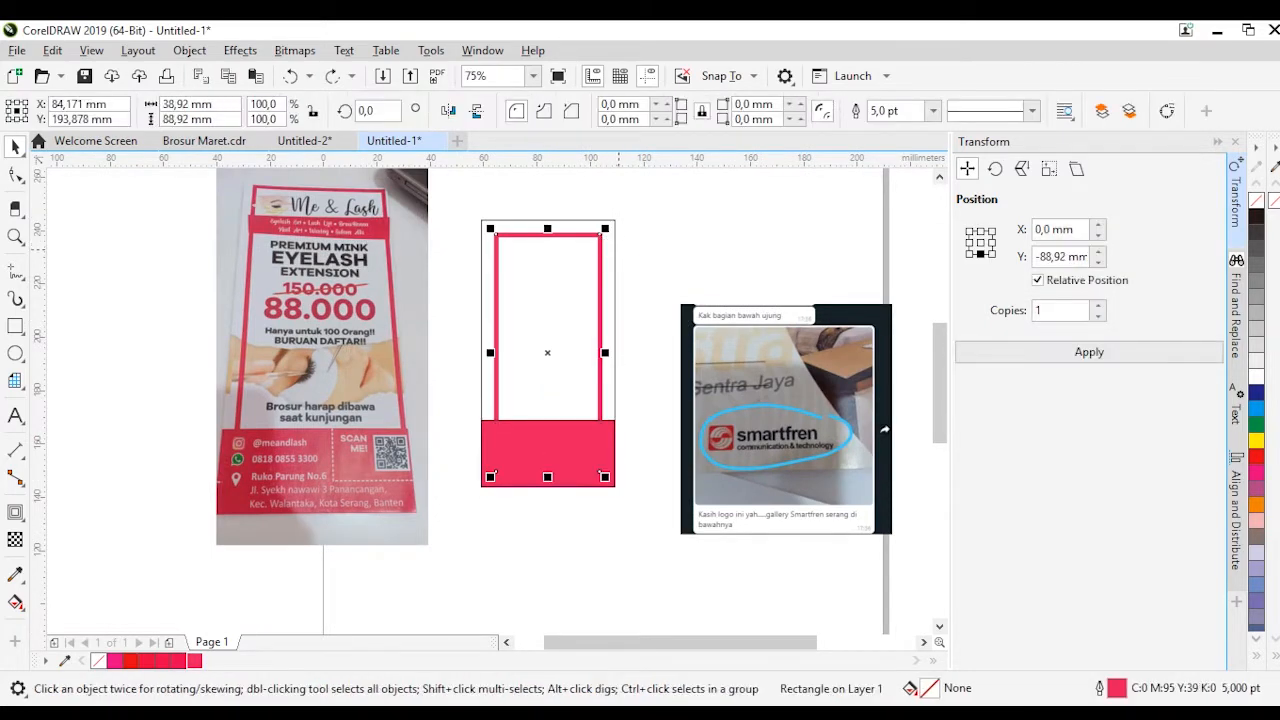
Enlarge the reference brochure photo proportionally to about 130.9%, roughly 79.9 × 141.8 mm
click(448, 245)
scroll(430, 244, up, 1)
drag(385, 260, 405, 260)
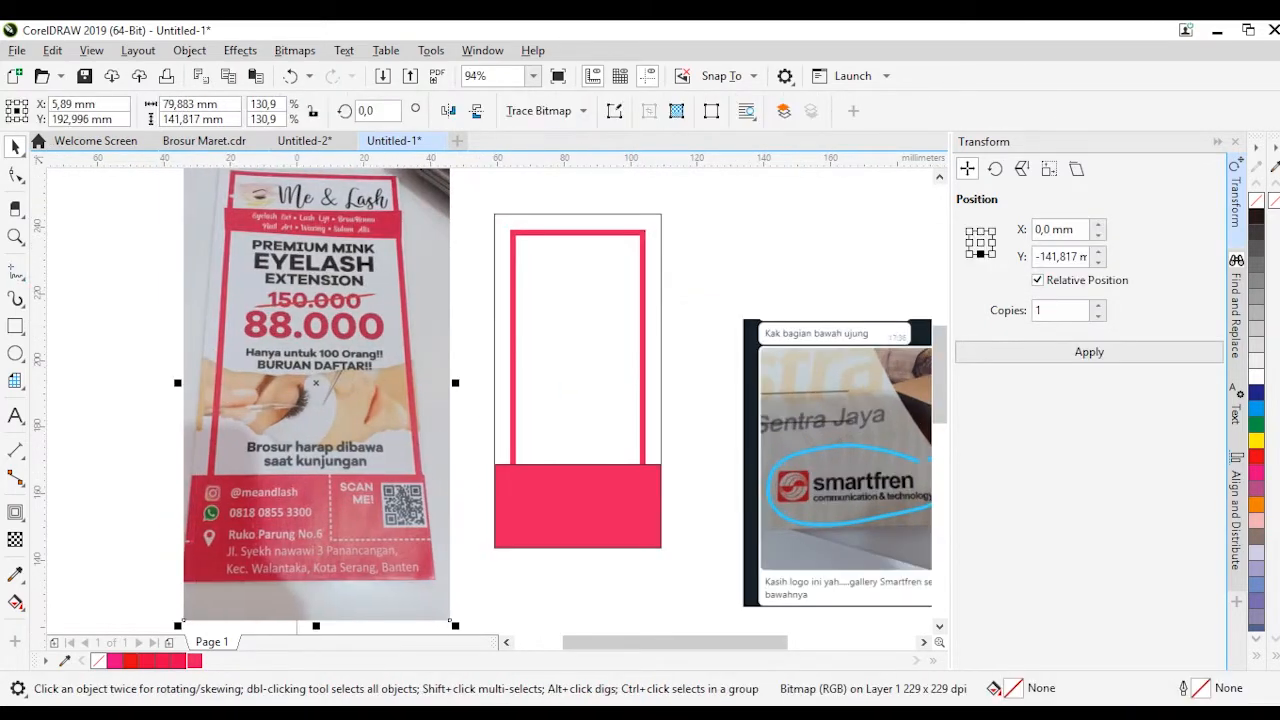
Add artistic text reading "Eyelash Ext" over the flyer's pink frame
scroll(431, 217, up, 2)
click(15, 415)
click(490, 386)
text(Eyelash)
scroll(451, 214, up, 3)
text(e)
key(BackSpace)
text(Ext)
scroll(371, 458, down, 3)
Scale the text to about 14.3 pt and add the lines Lash Lift, Brow Henna, Nail Art, Waxing and Sulam Alis
click(18, 177)
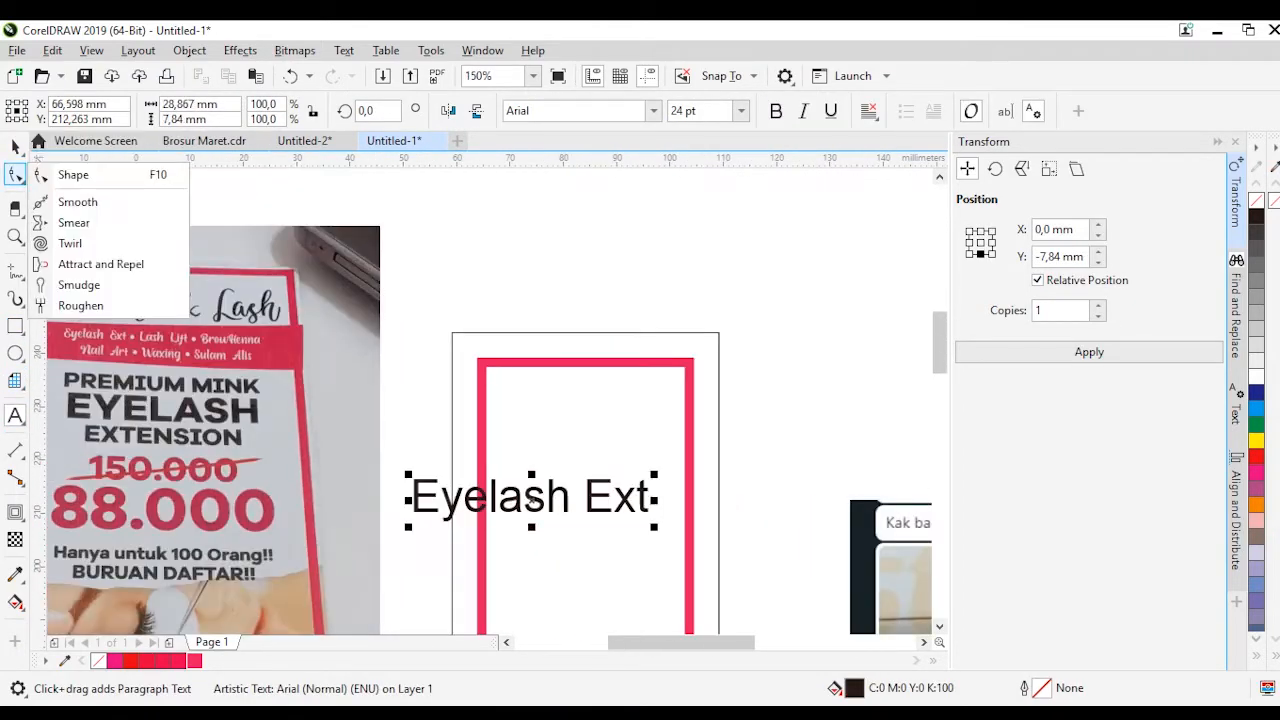
click(15, 147)
drag(655, 527, 557, 508)
scroll(562, 494, up, 1)
drag(562, 493, 576, 400)
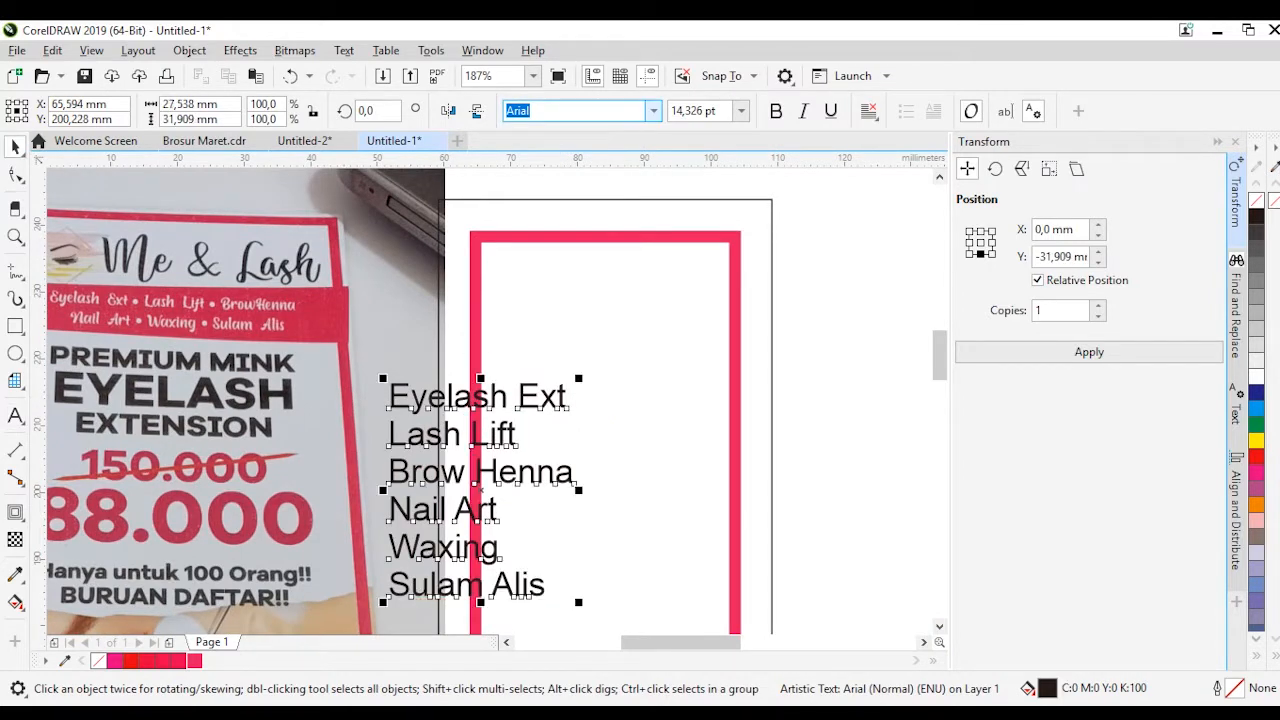
Set the service list in the Gantry font and put a dash before each line
click(563, 263)
double_click(432, 402)
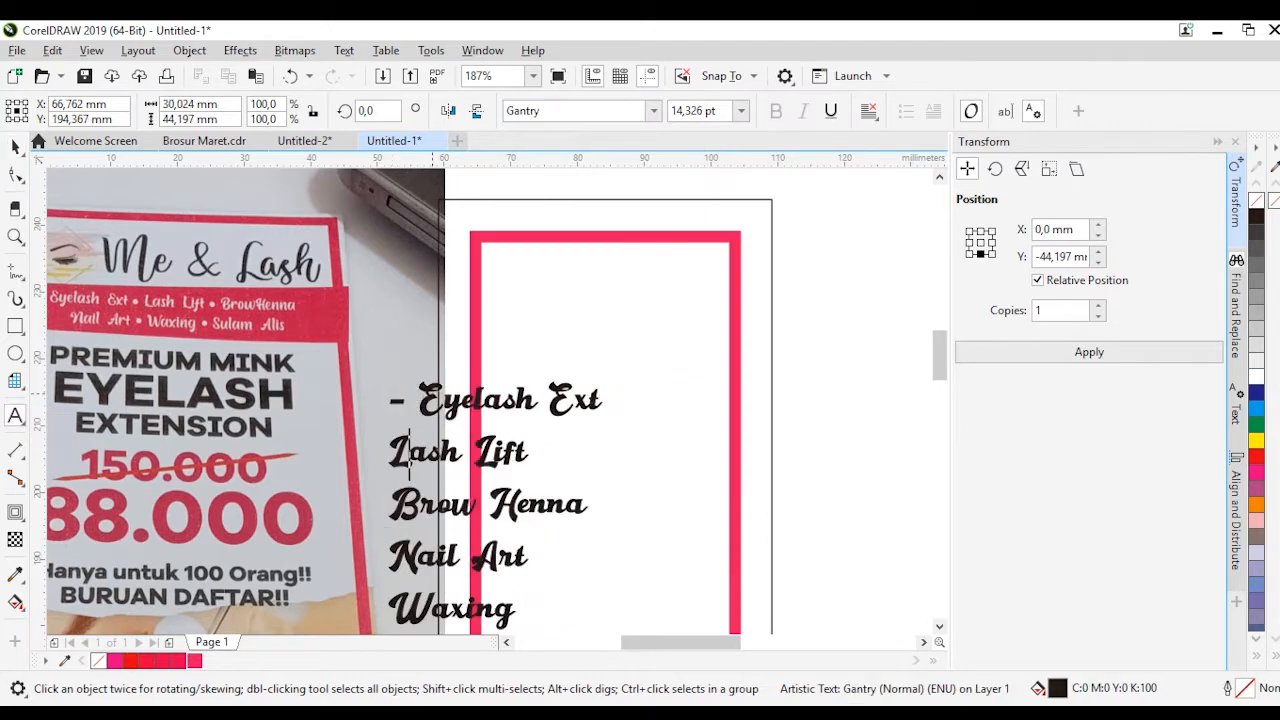
key(Left)
text(-)
key(Down)
key(Left)
text(-)
key(Down)
key(Left)
text(-)
key(Down)
key(Left)
text(-)
Move the Nail Art, Waxing and Sulam Alis lines into a second column, aligned beside the first three lines
drag(392, 502, 594, 614)
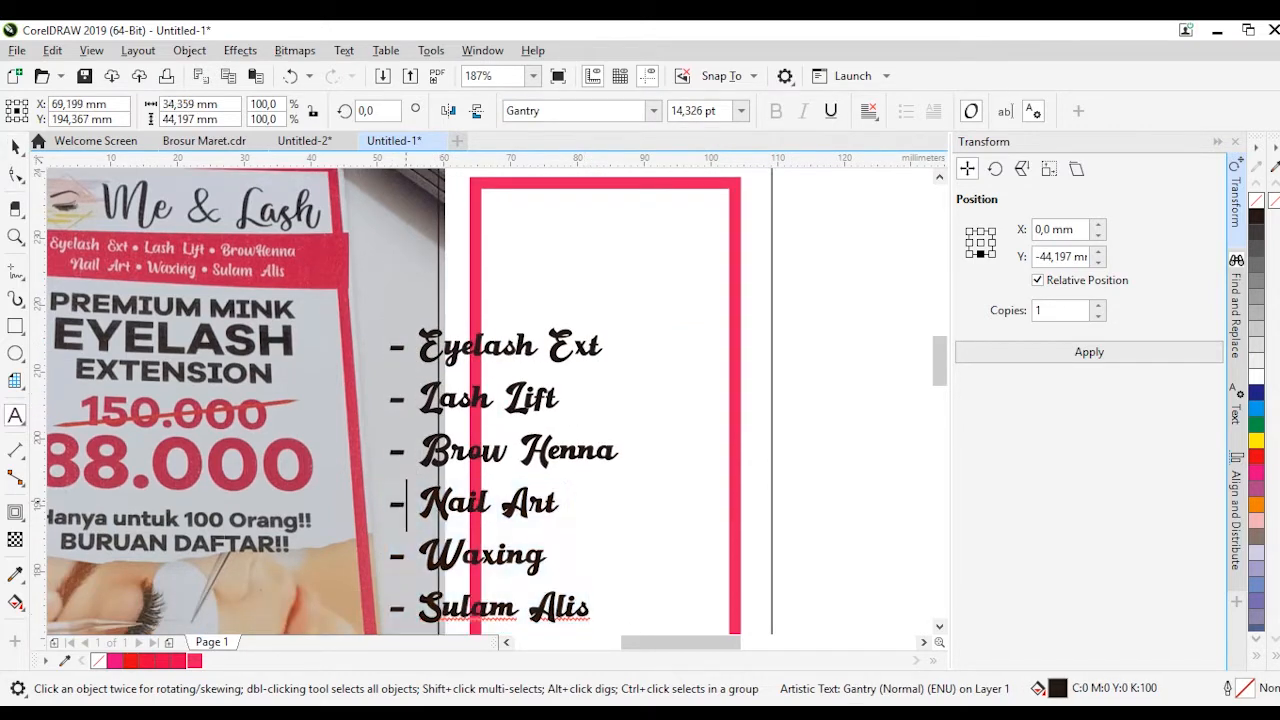
key(ctrl+x)
click(674, 372)
key(ctrl+v)
key(ctrl+space)
shift+click(520, 412)
key(t)
click(821, 264)
click(815, 308)
key(Left)
key(Left)
key(Left)
key(Left)
key(Left)
key(Right)
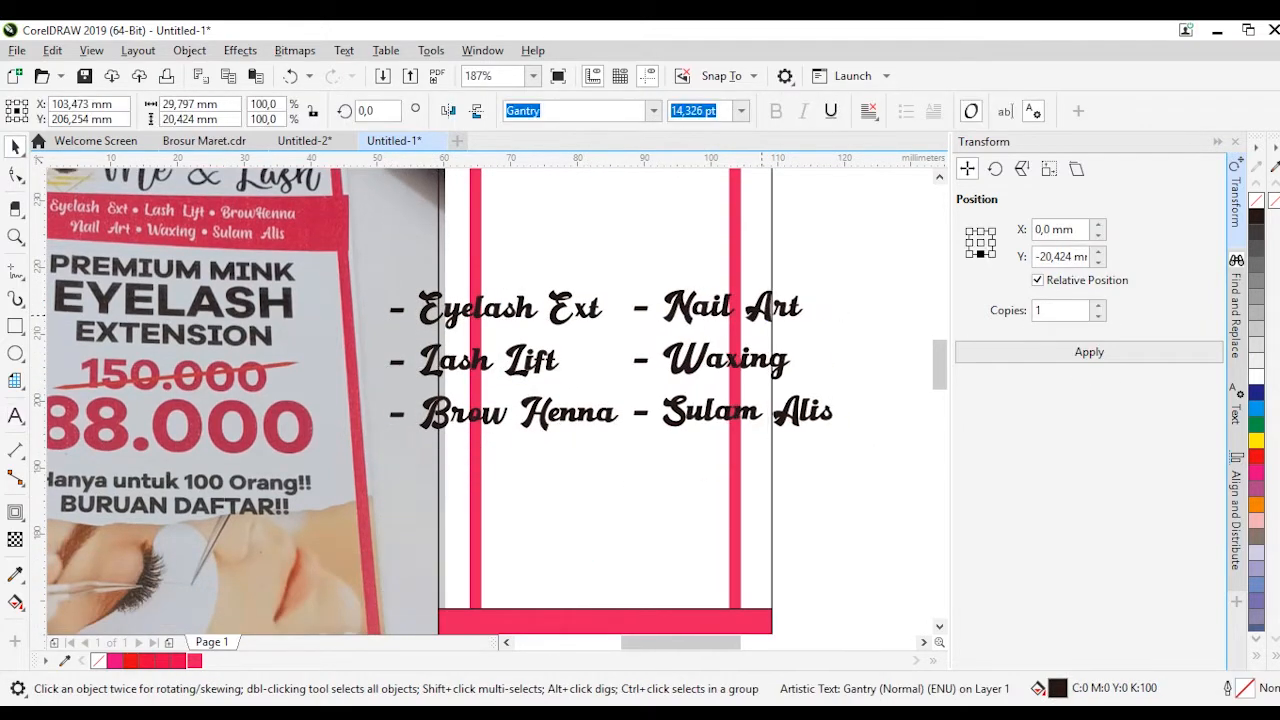
Scale both service columns down to about 7.4 pt and place them in the upper part of the pink frame
shift+click(600, 412)
drag(848, 438, 739, 426)
scroll(624, 518, down, 1)
scroll(649, 356, up, 1)
drag(590, 512, 577, 364)
click(815, 340)
Delete the space after each dash in both service columns and group the two columns
scroll(576, 315, up, 1)
double_click(642, 359)
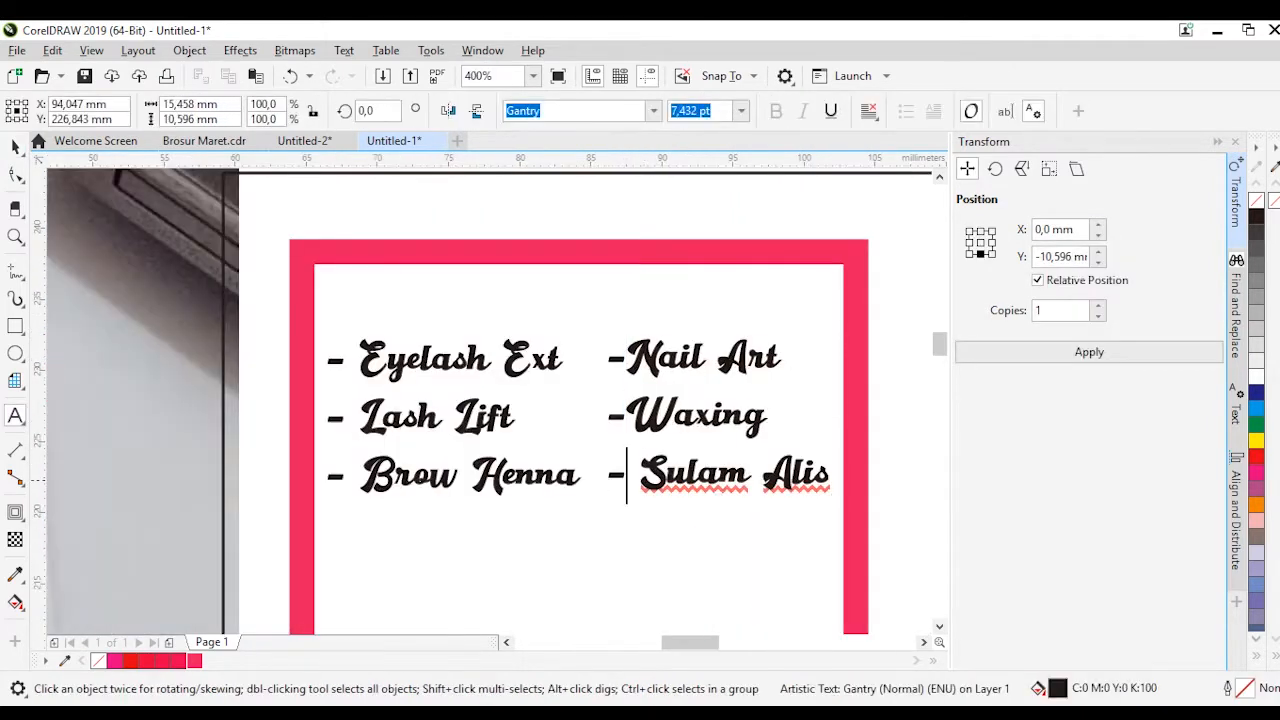
click(639, 476)
key(BackSpace)
click(359, 360)
key(BackSpace)
click(360, 418)
key(BackSpace)
drag(530, 367, 812, 440)
shift+click(642, 362)
key(ctrl+g)
Draw a rectangle about 44.3 × 13.5 mm around the service list, extending past the frame's sides
scroll(642, 362, down, 1)
click(640, 465)
scroll(614, 420, down, 1)
scroll(500, 428, up, 1)
click(15, 325)
drag(883, 422, 883, 424)
key(space)
drag(726, 344, 726, 328)
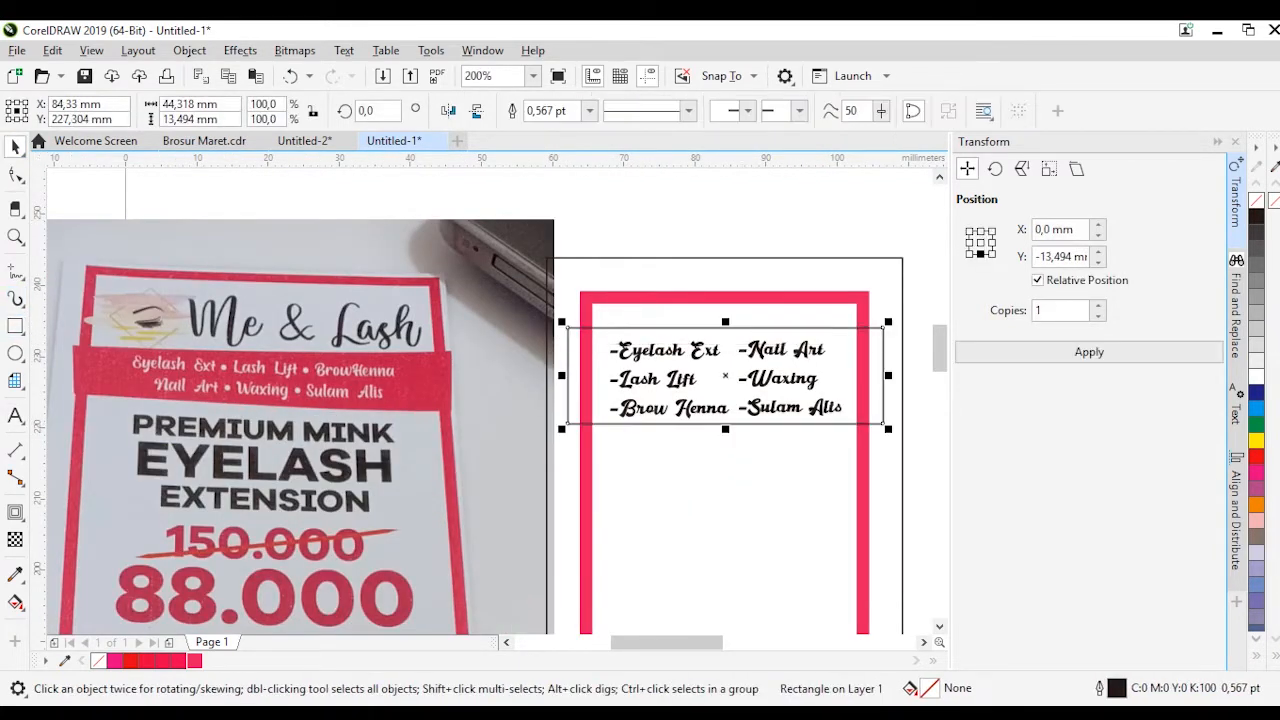
Convert the rectangle around the service list to curves and shift its corner nodes into a slanted banner shape
key(ctrl+q)
key(F10)
click(883, 328)
scroll(552, 335, up, 2)
drag(617, 306, 617, 350)
scroll(564, 299, down, 2)
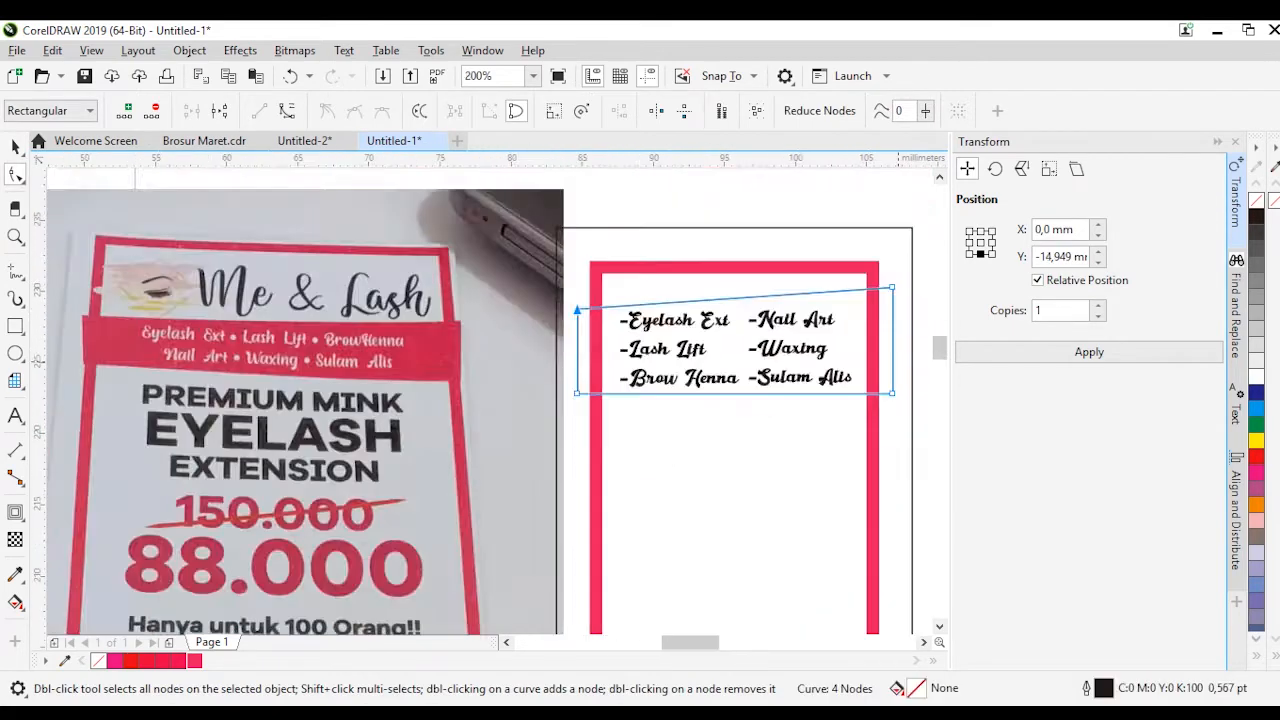
scroll(893, 382, up, 2)
drag(883, 431, 850, 431)
scroll(669, 430, down, 2)
scroll(426, 430, up, 2)
drag(319, 440, 377, 456)
Fill the slanted banner with C0 M95 Y39 K0 and remove its outline
key(space)
click(194, 661)
right_click(98, 661)
scroll(465, 445, down, 2)
scroll(593, 394, up, 2)
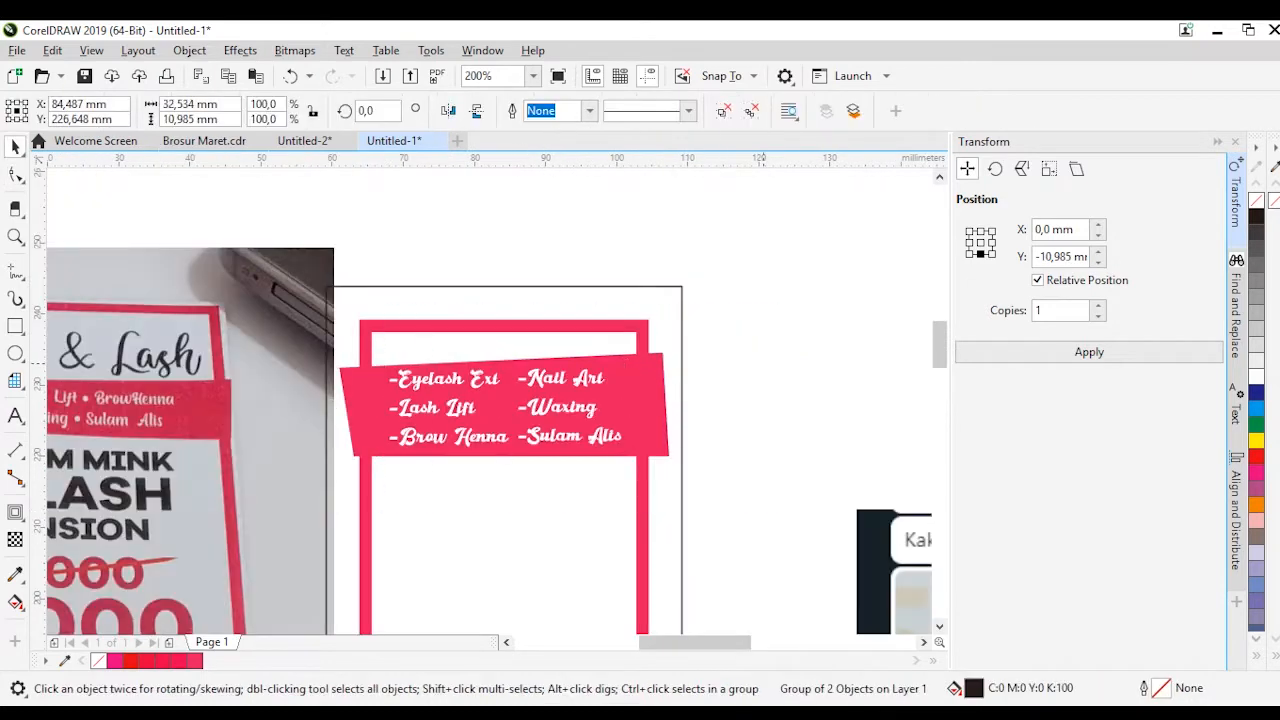
Add the headline text "PREMIUM MINK" below the service banner
scroll(593, 394, left, 3)
key(F8)
click(742, 484)
text(PREMIUM MINJK)
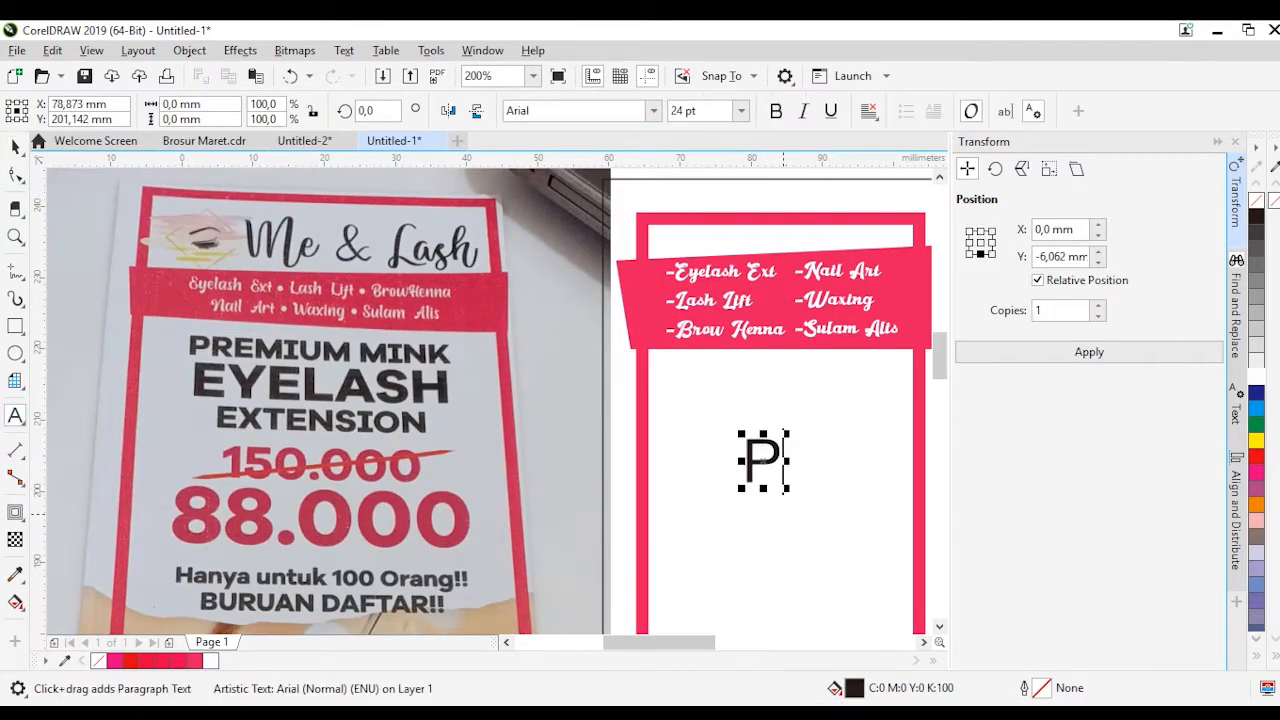
key(BackSpace)
key(BackSpace)
text(K)
Set the PREMIUM MINK headline in the COCOGOOSE font
key(ctrl+a)
click(653, 111)
click(638, 193)
scroll(737, 285, down, 1)
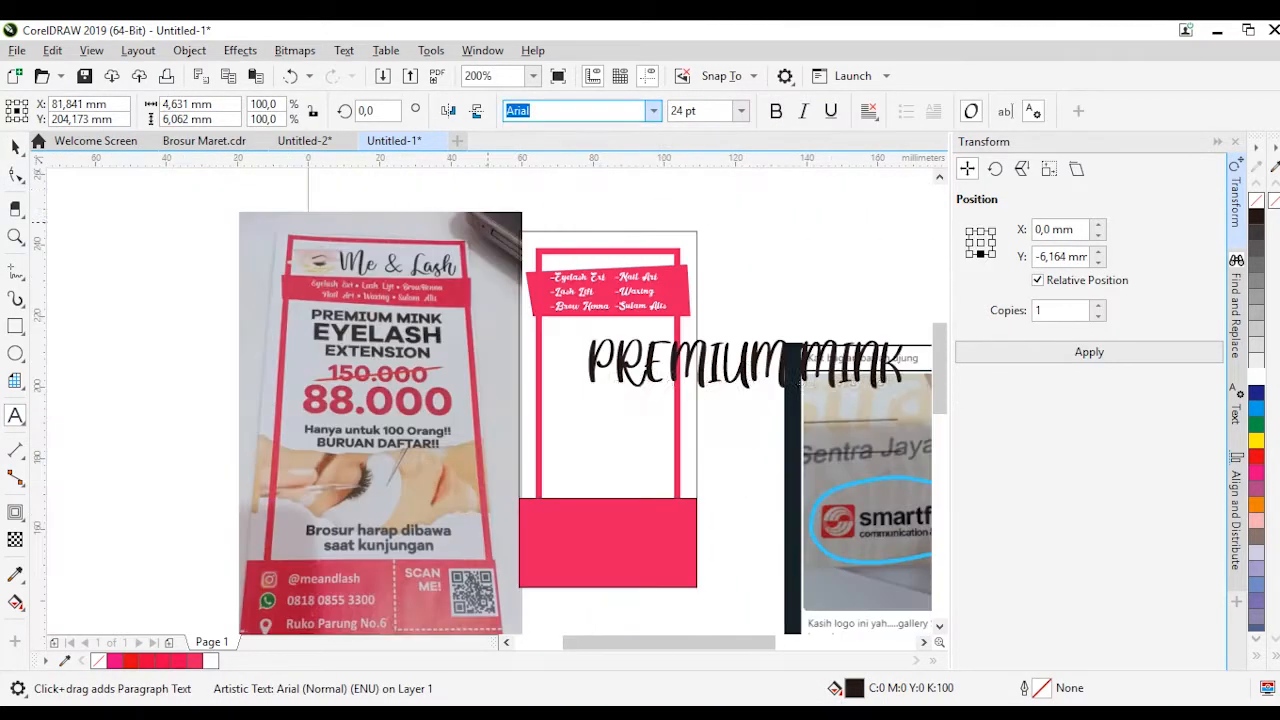
key(ctrl+space)
click(653, 111)
scroll(630, 294, up, 10)
click(569, 293)
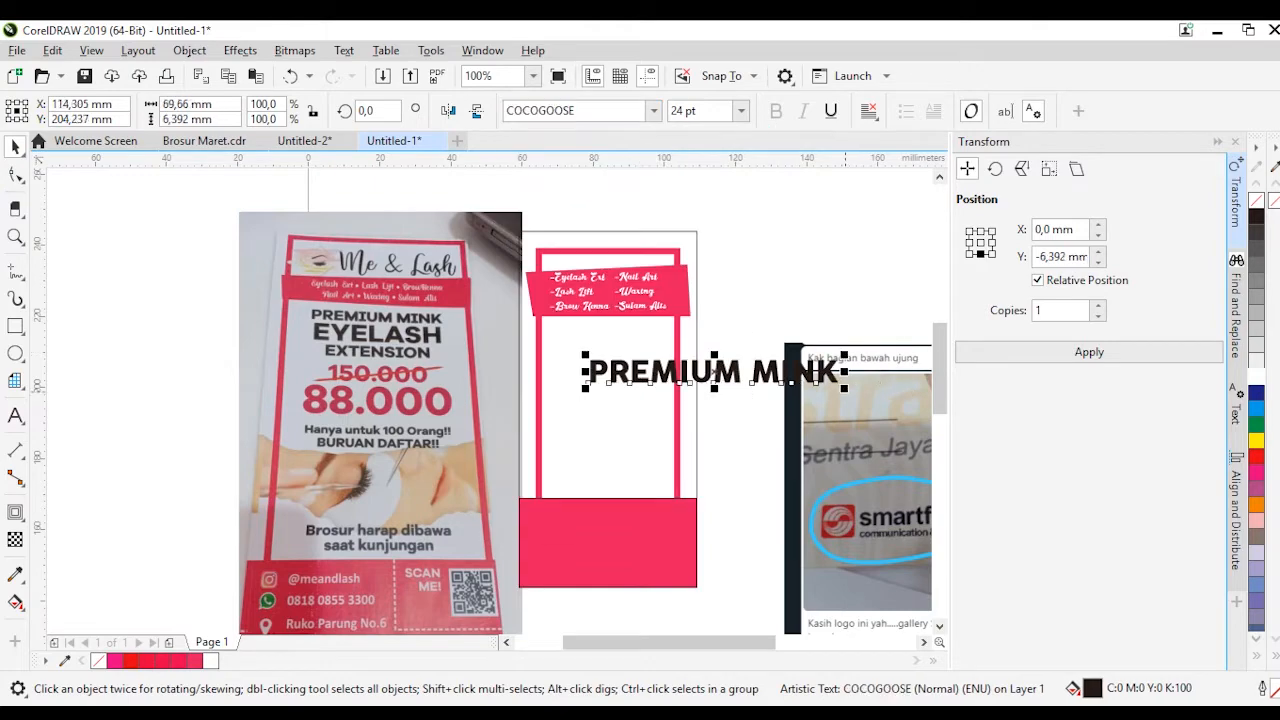
Scale the PREMIUM MINK headline down to about 8.6 pt and position it inside the frame just below the banner
drag(847, 388, 681, 368)
scroll(630, 350, up, 1)
drag(586, 378, 586, 320)
Duplicate the headline below itself, reword the copy as EYELASH and EXTENSION on two lines, and break the lines apart
drag(586, 320, 586, 346)
key(F8)
key(ctrl+a)
text(e)
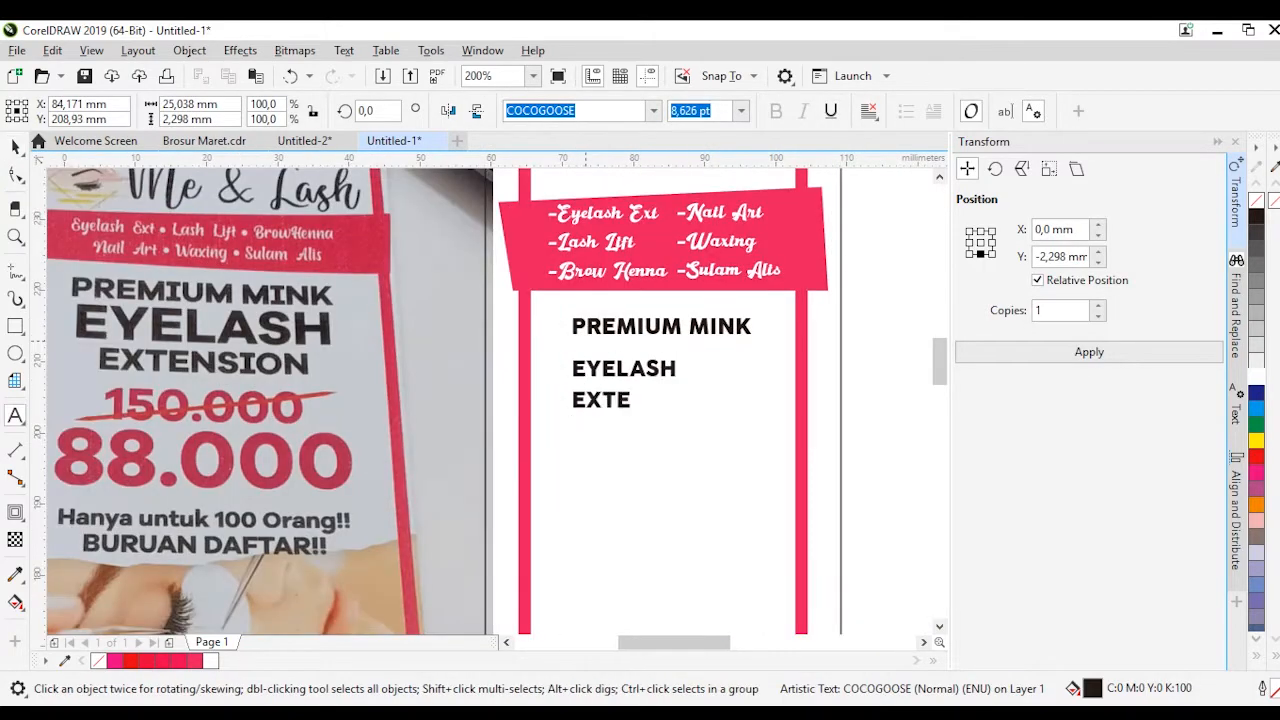
key(ctrl+k)
Enlarge the word EYELASH and center EYELASH and EXTENSION with the PREMIUM MINK headline
click(624, 368)
drag(681, 380, 757, 392)
shift+click(663, 327)
key(c)
shift+click(663, 366)
key(c)
scroll(697, 374, up, 1)
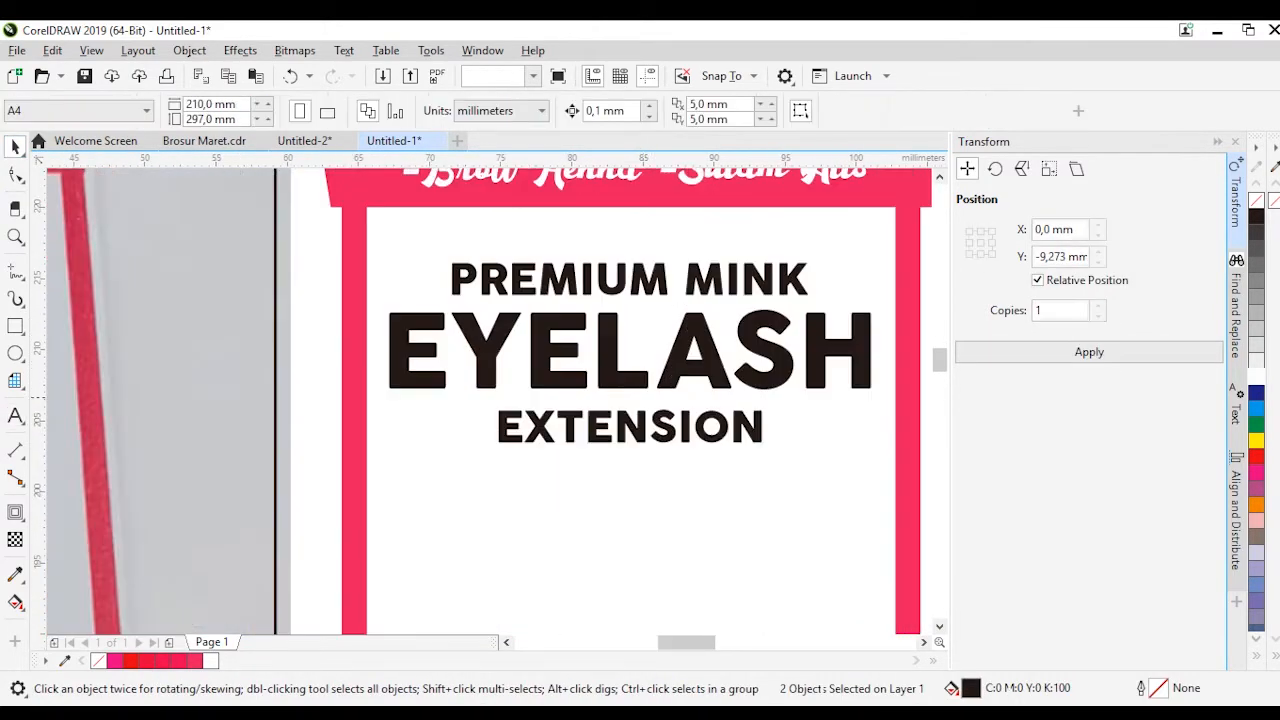
Add 150.000 and 88.000 as separate price texts below EXTENSION, with 88.000 enlarged and centered under the headline
scroll(656, 368, down, 1)
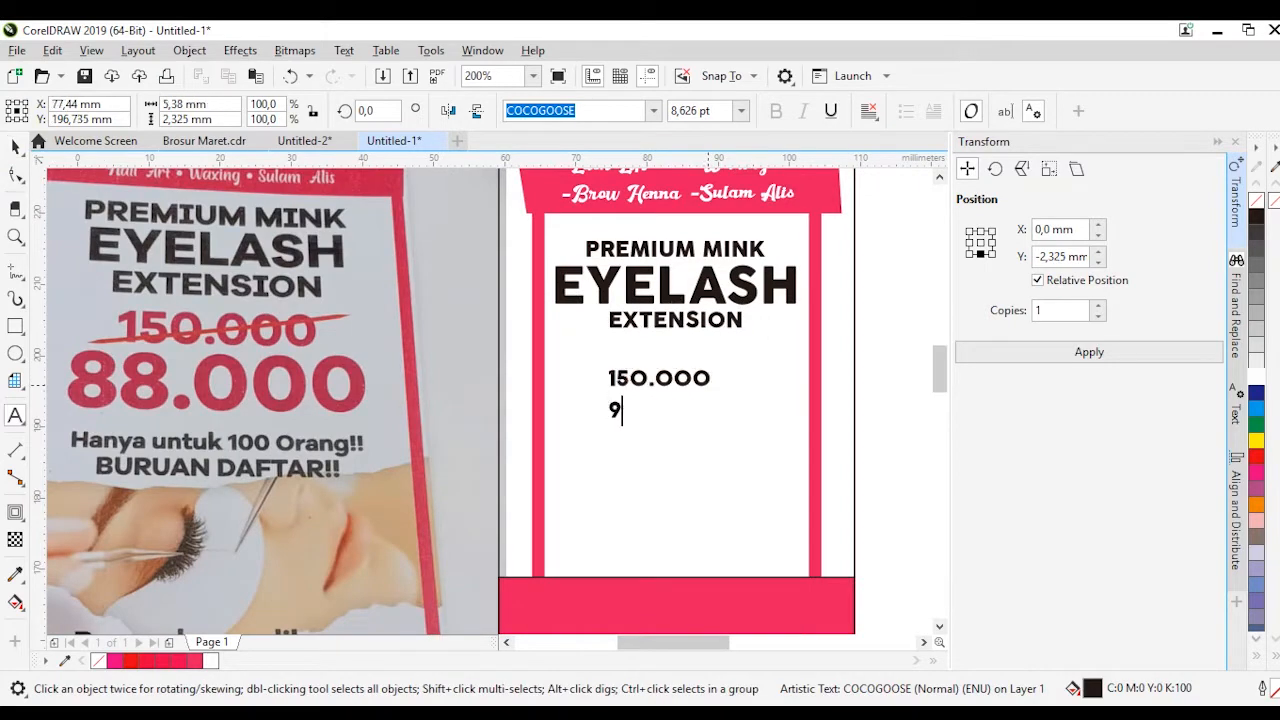
key(ctrl+k)
click(742, 470)
click(664, 410)
drag(702, 422, 776, 438)
shift+click(676, 287)
key(c)
Move the 150.000 price slightly up, enlarge it and center it under the headline
drag(660, 378, 660, 370)
drag(716, 357, 741, 349)
shift+click(700, 287)
key(c)
key(Escape)
Draw a narrow vertical rectangle about 2.6 × 26.6 mm along the outer edge of the frame's left side
click(15, 326)
drag(532, 461, 513, 272)
key(space)
scroll(501, 315, up, 1)
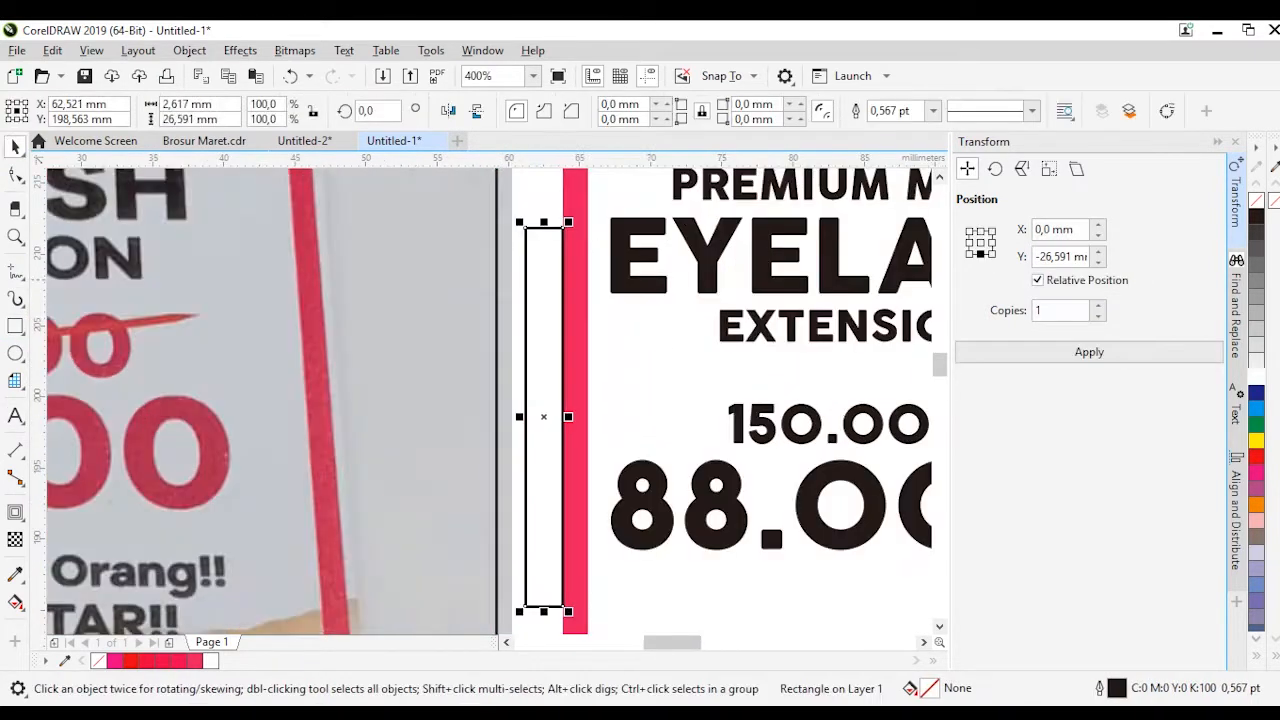
Undo the narrow vertical rectangle drawn beside the frame's left side
click(15, 271)
key(ctrl+z)
scroll(554, 291, down, 1)
scroll(747, 340, up, 1)
Draw a slanted straight line about 19.4 mm wide across the 150.000 price, rising to the right
click(22, 278)
click(80, 330)
click(516, 394)
click(797, 360)
key(space)
key(F10)
right_click(625, 379)
click(673, 140)
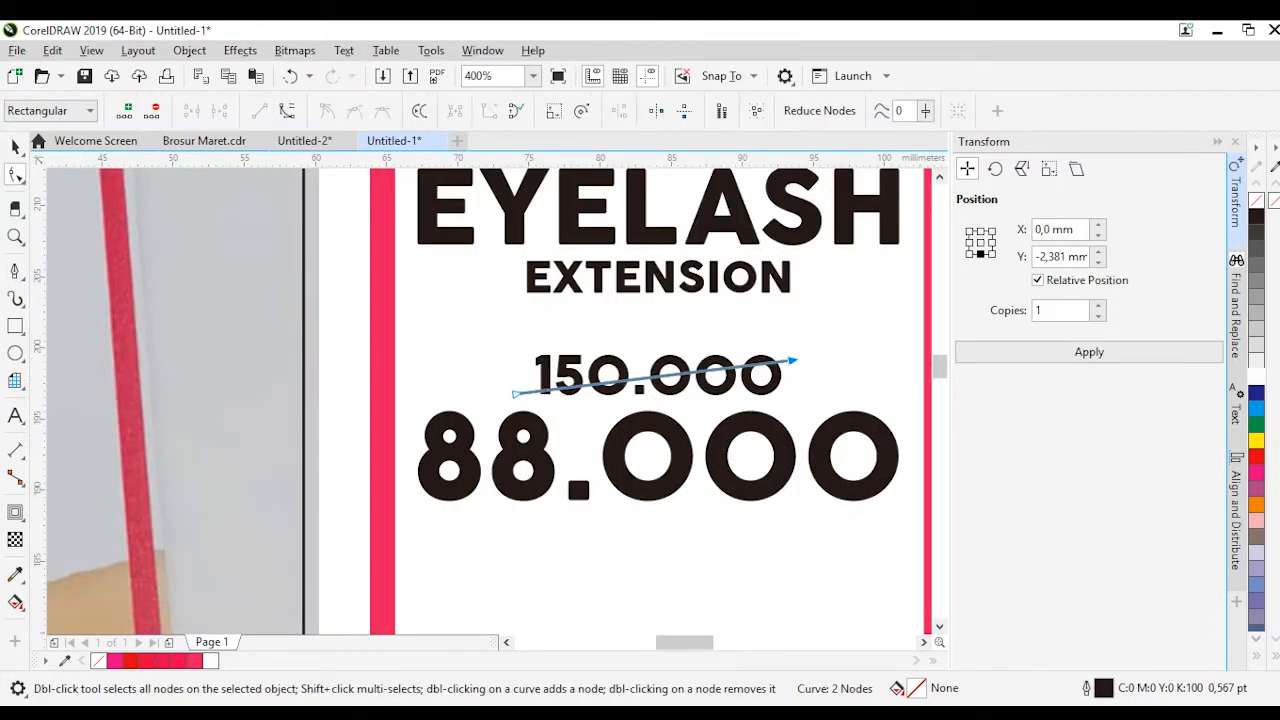
Set the strike line over 150.000 to a 2 pt outline in red (C0 M100 Y100 K0)
click(15, 147)
key(F12)
click(752, 273)
click(524, 300)
click(485, 406)
drag(563, 210, 855, 207)
click(816, 297)
click(778, 389)
click(985, 458)
click(816, 297)
click(778, 372)
click(1156, 372)
click(816, 297)
click(778, 406)
click(1086, 501)
right_click(1256, 457)
scroll(731, 365, up, 1)
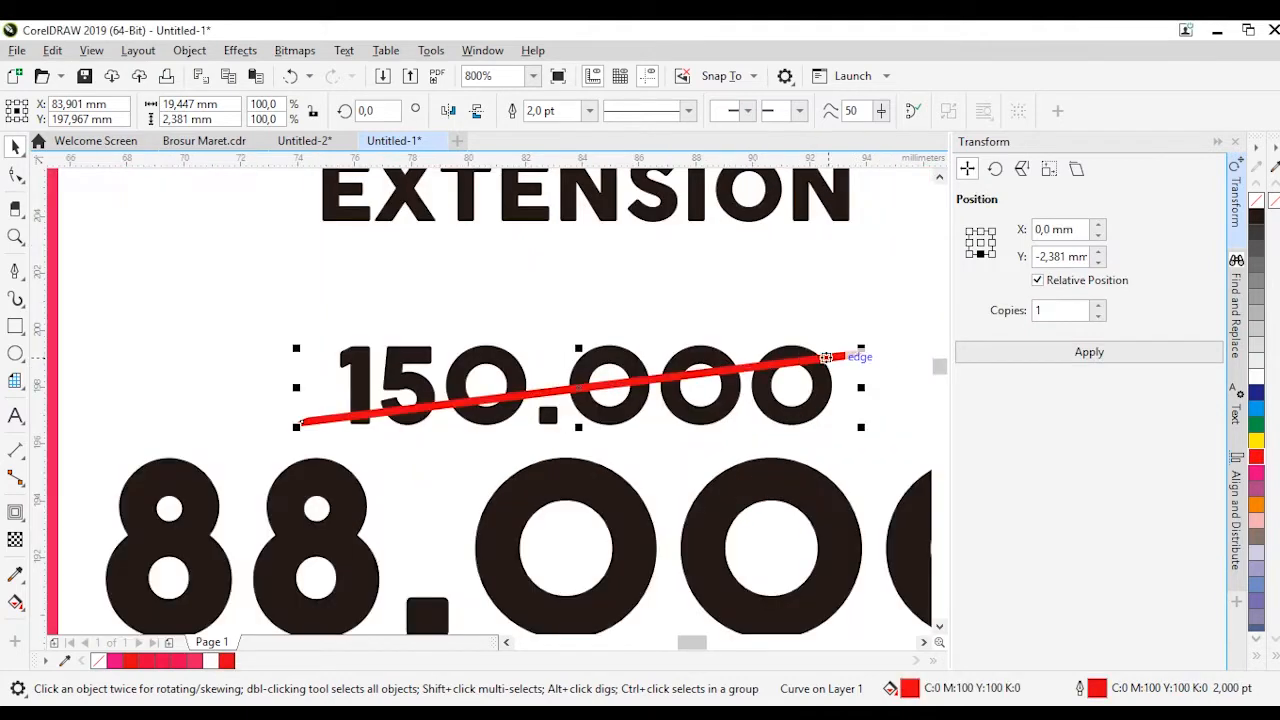
Add the two-line text "Hanya untuk 100 Orang!!" and "BURUAN DAFTAR!!" below the 88.000 price
click(705, 298)
scroll(610, 325, down, 3)
scroll(546, 358, up, 1)
click(617, 316)
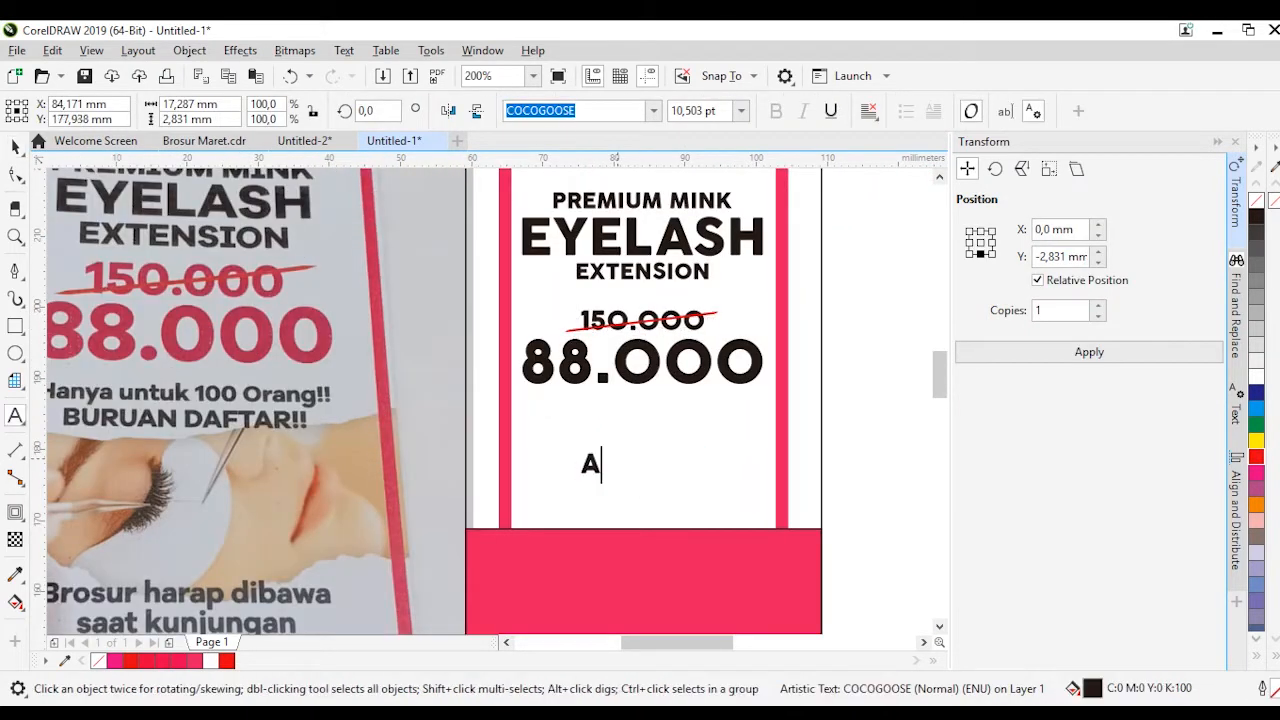
text(Orang!!)
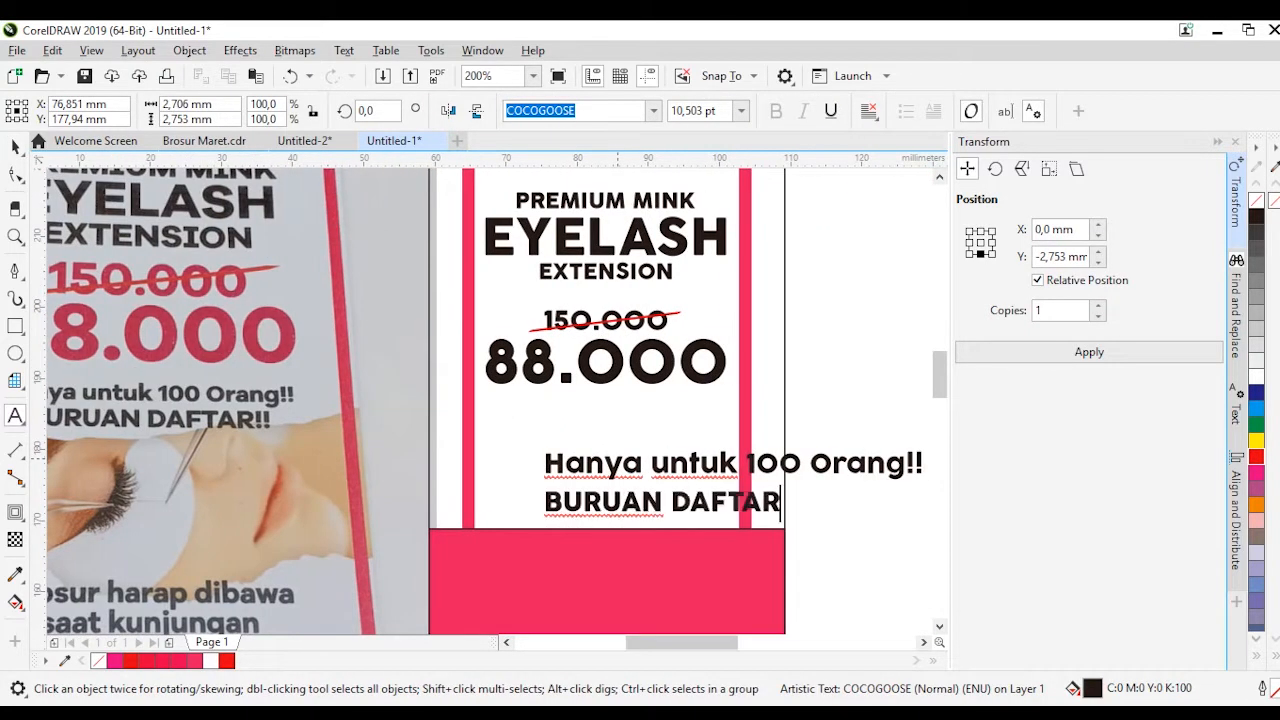
Center-align the two-line text, shrink it to about 6 pt and center it directly under 88.000
key(ctrl+a)
click(868, 111)
click(903, 177)
key(ctrl+space)
shift+click(605, 201)
key(c)
drag(800, 445, 715, 461)
drag(605, 467, 605, 401)
scroll(639, 396, down, 1)
scroll(481, 474, up, 1)
Duplicate the two-line text further down and replace its wording with a note reading "Brosur harap dibawa saat kunjungan"
drag(774, 345, 774, 426)
right_click(774, 426)
double_click(774, 426)
key(ctrl+a)
text(Brosur)
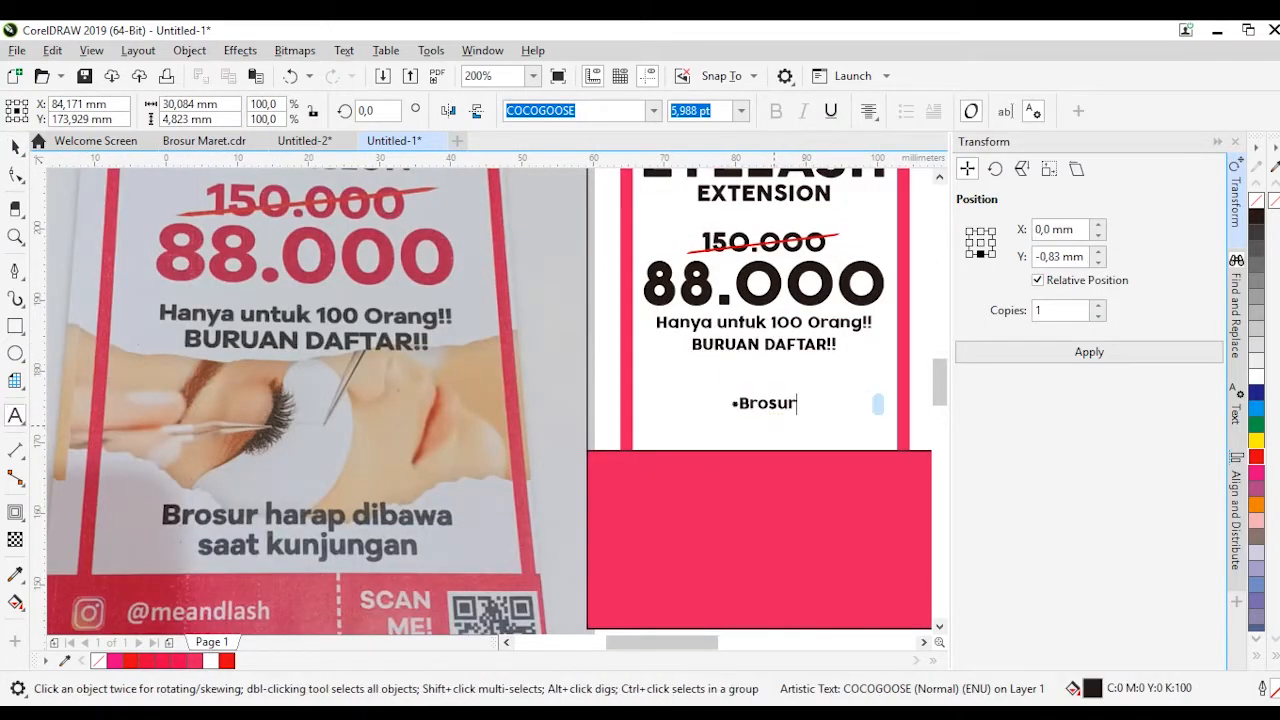
Collapse the Transform docker and tighten the line spacing of the Brosur note
key(ctrl+space)
scroll(685, 388, up, 1)
key(Down)
key(F11)
key(Escape)
click(1217, 142)
scroll(411, 410, down, 1)
scroll(835, 430, up, 1)
key(F10)
drag(355, 489, 355, 477)
key(ctrl+space)
Set the Brosur note in Calibri italic
click(653, 111)
click(556, 293)
key(Down)
key(Down)
key(Down)
key(ctrl+i)
Join the note into the single line "*Brosur harap dibawa saat kunjungan" and nudge it down just above the pink band
click(462, 468)
double_click(462, 466)
key(BackSpace)
key(ctrl+space)
key(Down)
key(Down)
key(Down)
scroll(512, 471, down, 2)
key(Escape)
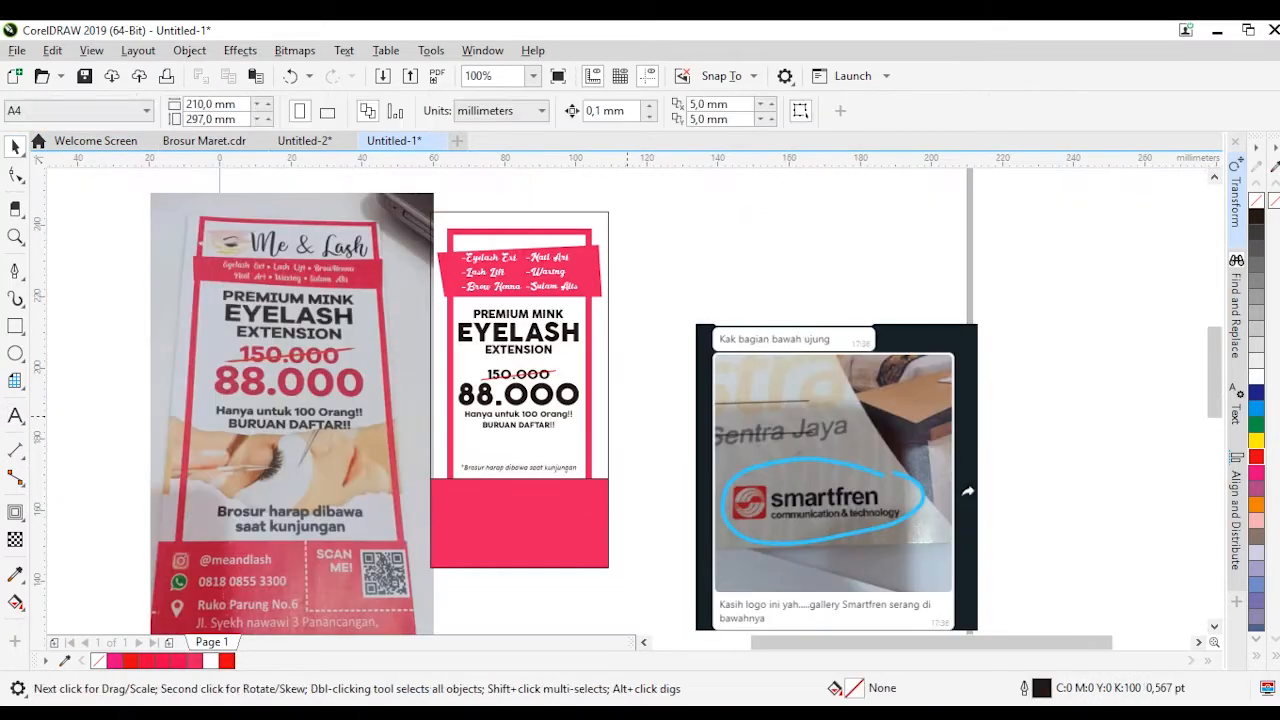
Move the prices and the two-line text below them slightly down, and color 88.000 pink (C0 M95 Y39 K0)
scroll(550, 391, up, 1)
drag(700, 325, 345, 508)
key(Down)
key(Down)
key(Down)
key(Down)
key(Down)
click(558, 432)
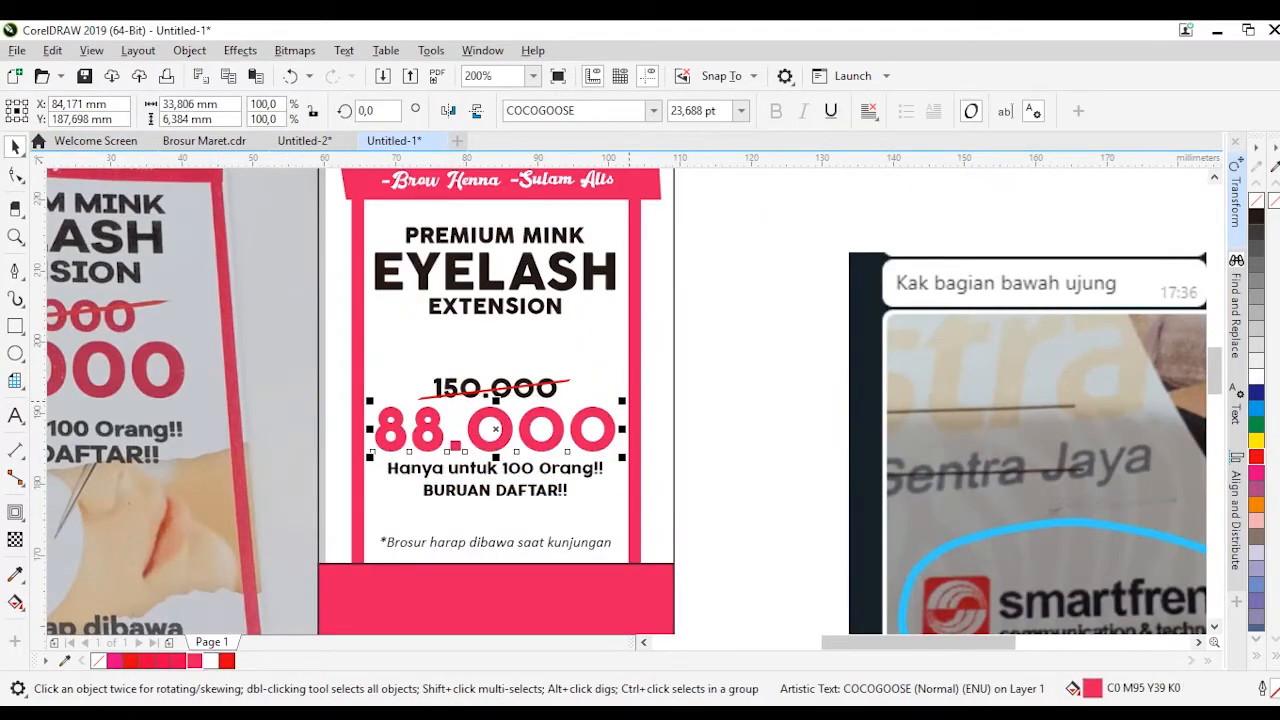
Tighten the letter spacing of the 88.000 price and change the font size of its dot
key(F10)
key(space)
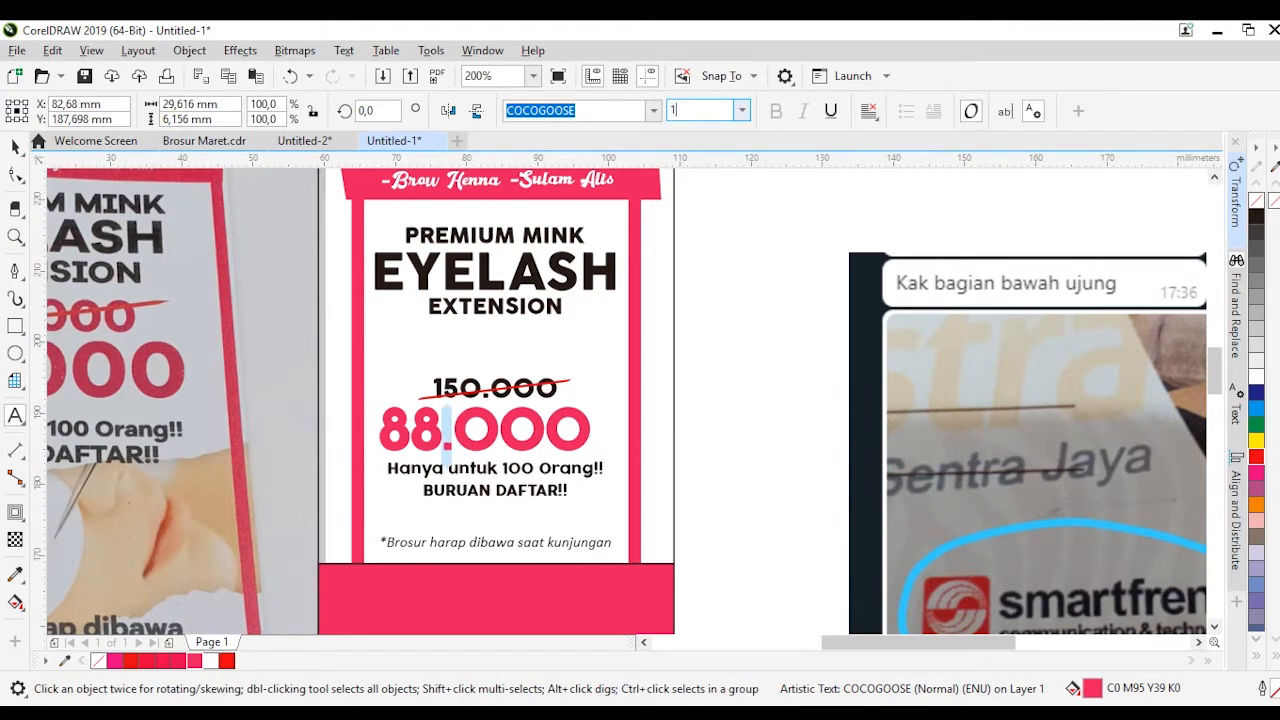
click(15, 147)
shift+click(672, 370)
drag(672, 370, 699, 370)
key(ctrl+z)
Give the 50 × 75 mm background rectangle a linear fountain fill from very light grey to white
scroll(632, 367, down, 1)
drag(563, 558, 603, 465)
key(F11)
drag(450, 98, 686, 133)
click(621, 476)
click(713, 505)
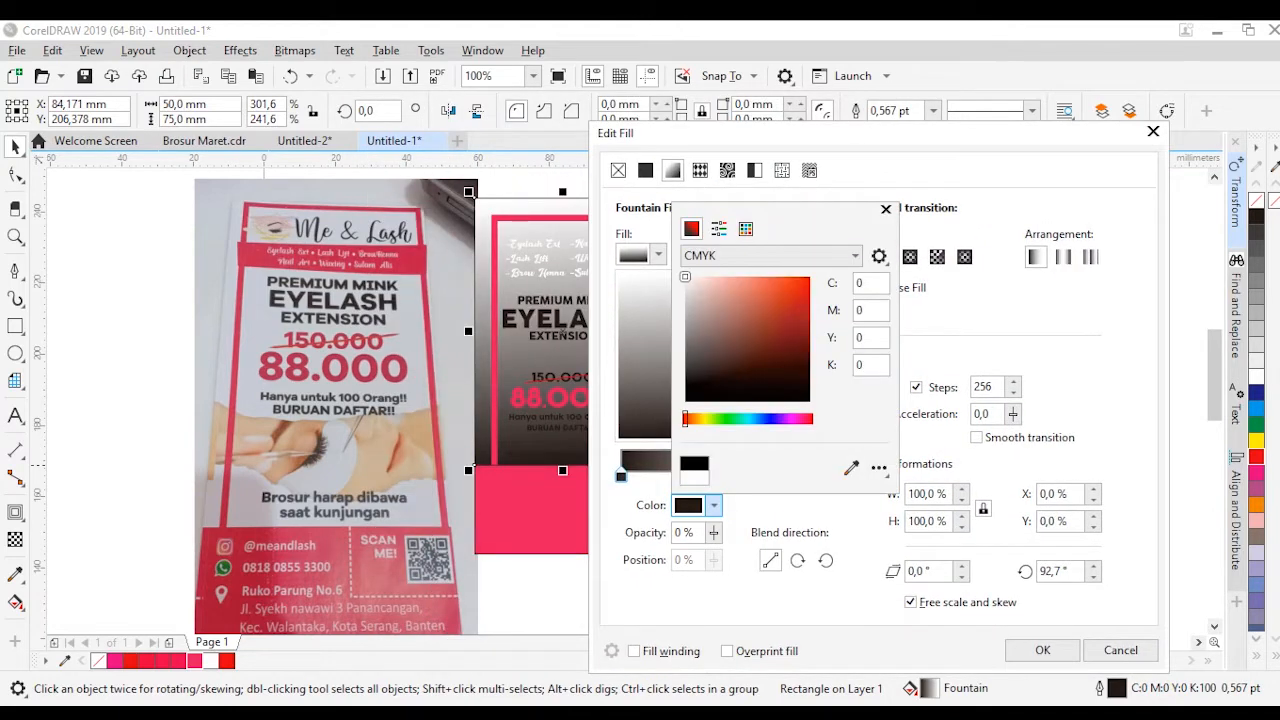
drag(685, 277, 685, 283)
click(1042, 650)
Bring the pink header ribbon and its service list to the front
drag(700, 206, 472, 311)
key(shift+Page_Up)
key(Escape)
Remove the outlines of the background rectangle and the pink bottom band
click(643, 350)
right_click(1256, 201)
click(742, 278)
scroll(742, 278, down, 1)
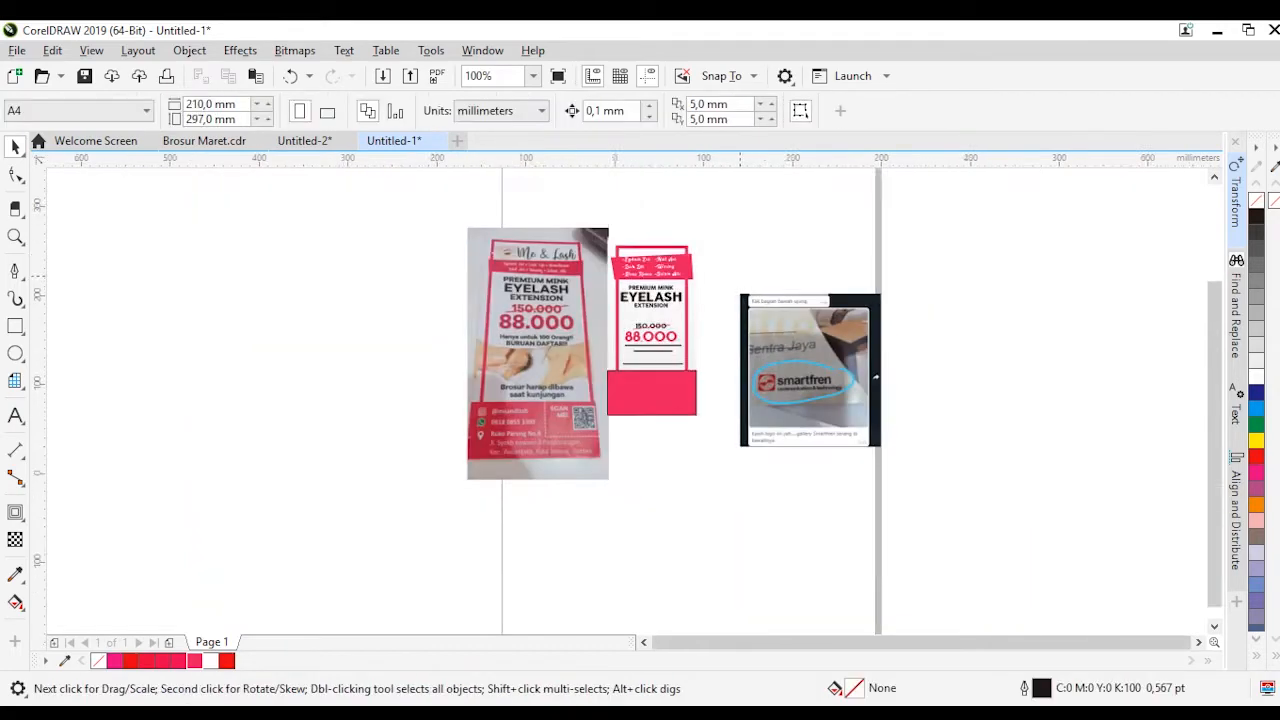
scroll(636, 365, up, 1)
click(645, 405)
right_click(1256, 201)
Switch to Chrome and save the smartfren logo image
key(alt+Tab)
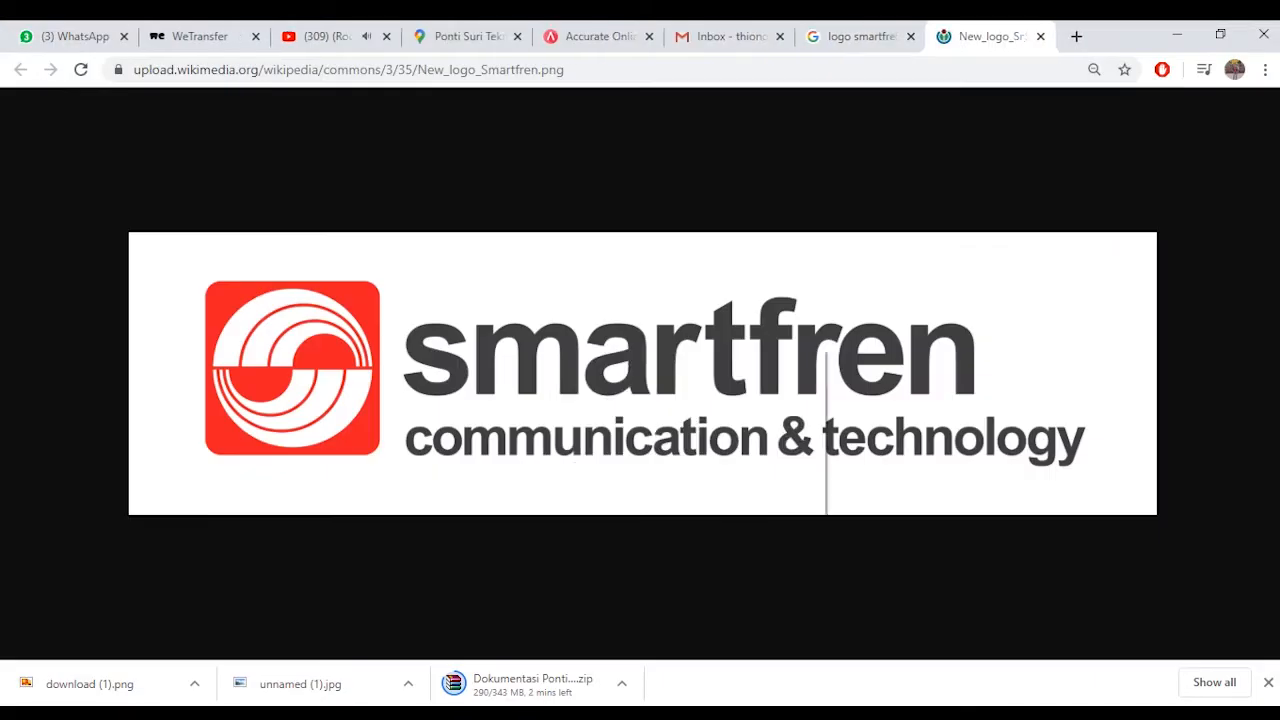
key(ctrl+s)
key(Return)
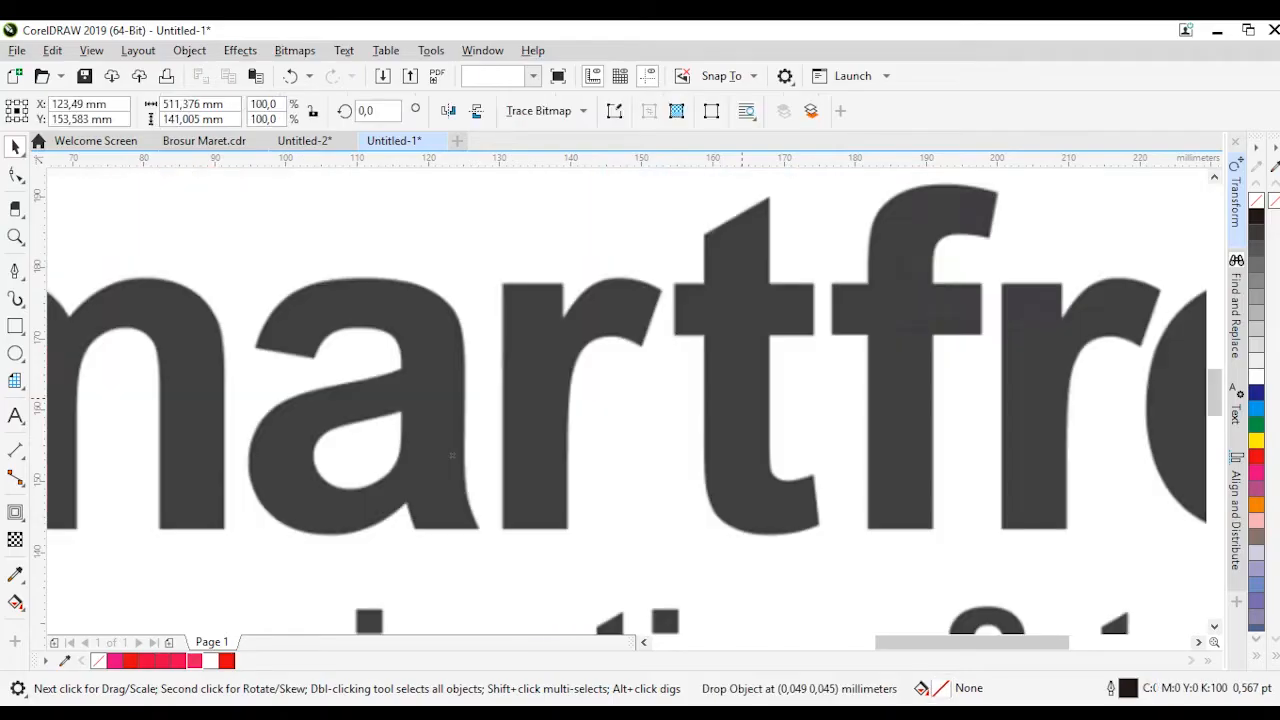
Scale the smartfren logo down and fit it into the lower right corner of the flyer's pink band
scroll(640, 380, down, 3)
scroll(653, 485, up, 4)
mouse_move(501, 439)
mouse_down()
mouse_move(320, 393)
mouse_move(799, 526)
mouse_up()
Draw a rectangle about 33.6 × 9.3 mm around the smartfren logo and round its top-left corner to 4 mm
key(F6)
key(F10)
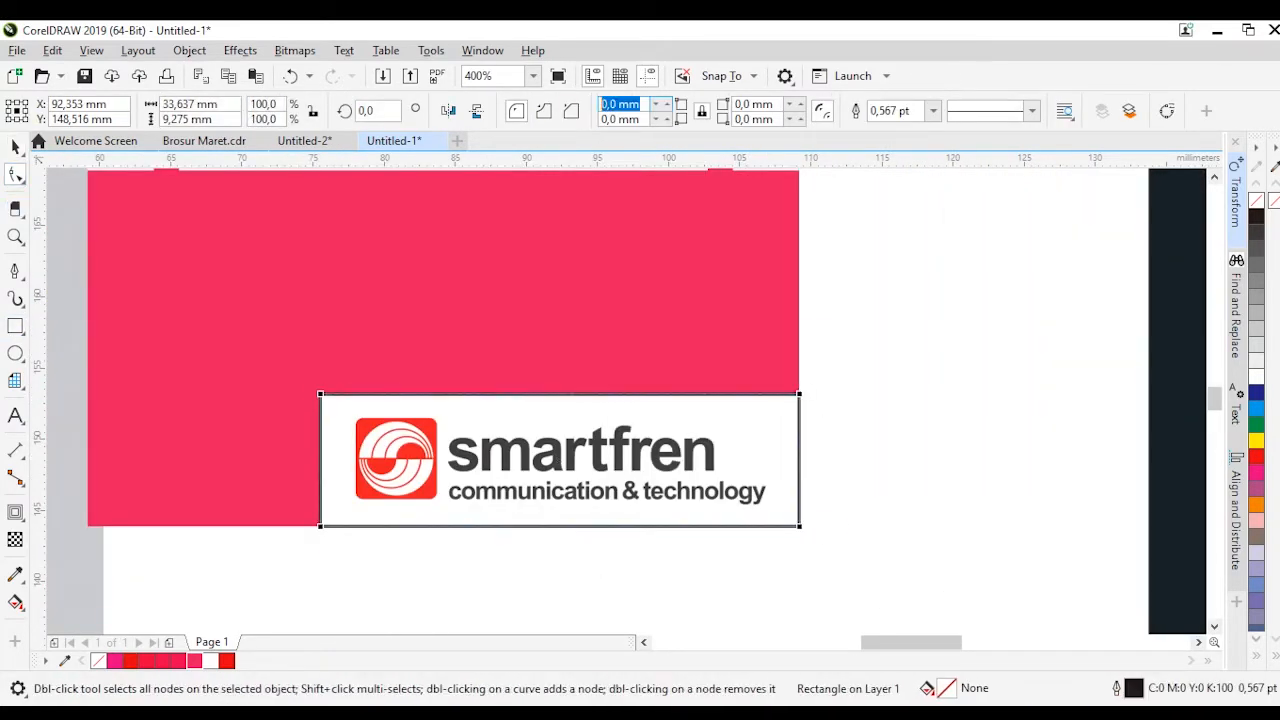
key(Return)
key(space)
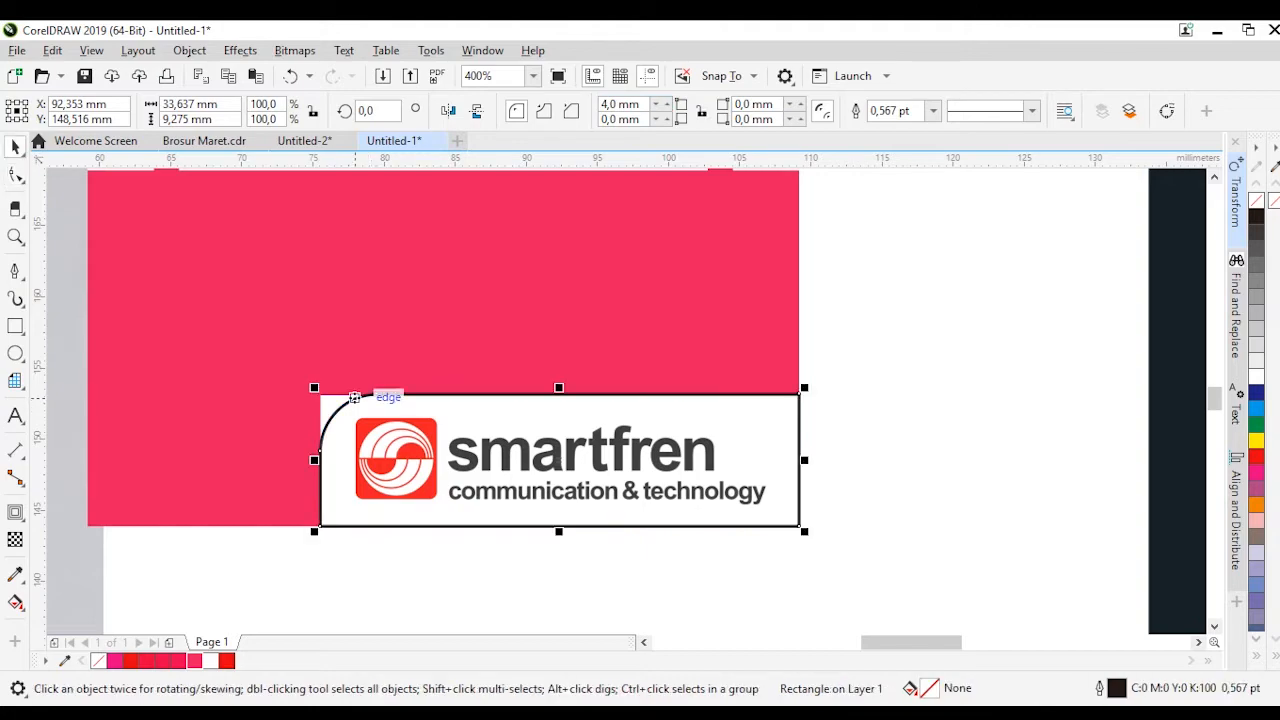
Intersect the smartfren logo with the rounded rectangle and delete the leftover originals
shift+click(354, 400)
click(606, 110)
key(Delete)
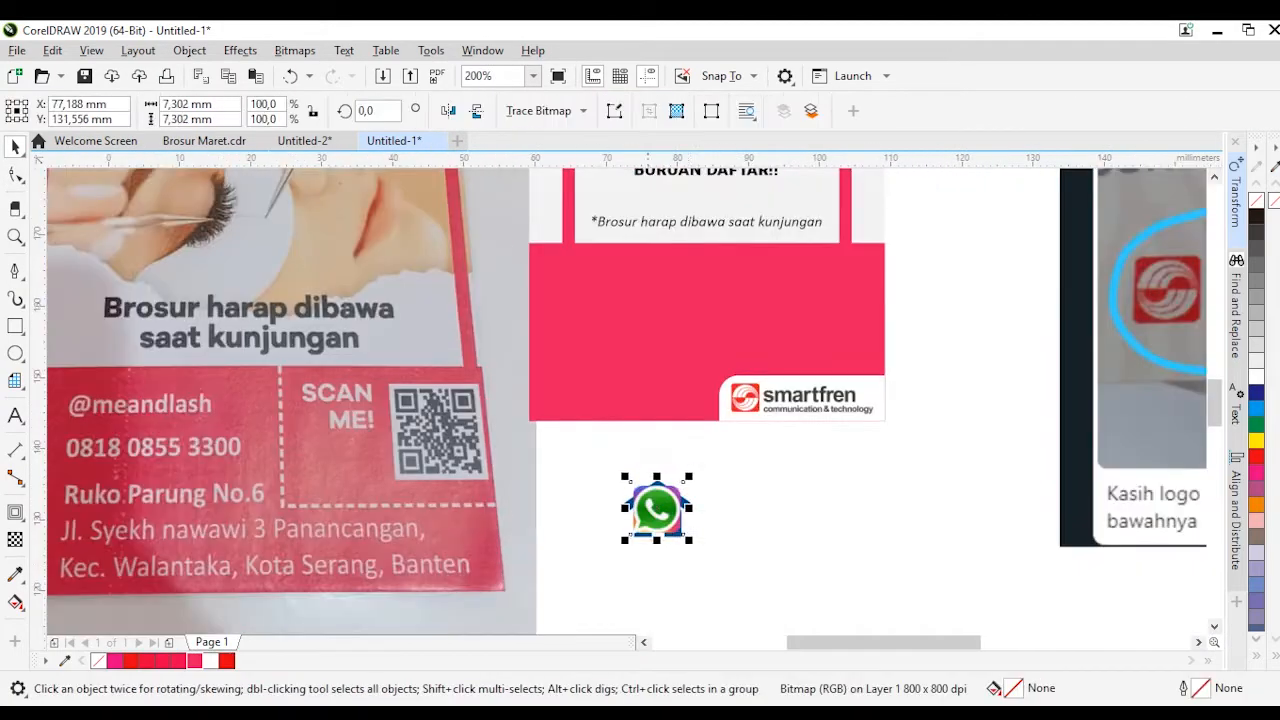
Arrange the WhatsApp, Instagram and house icons in a vertical column on the pink band and scale them down
drag(648, 508, 648, 278)
drag(648, 508, 648, 346)
drag(648, 510, 648, 412)
scroll(693, 381, up, 1)
drag(693, 381, 680, 368)
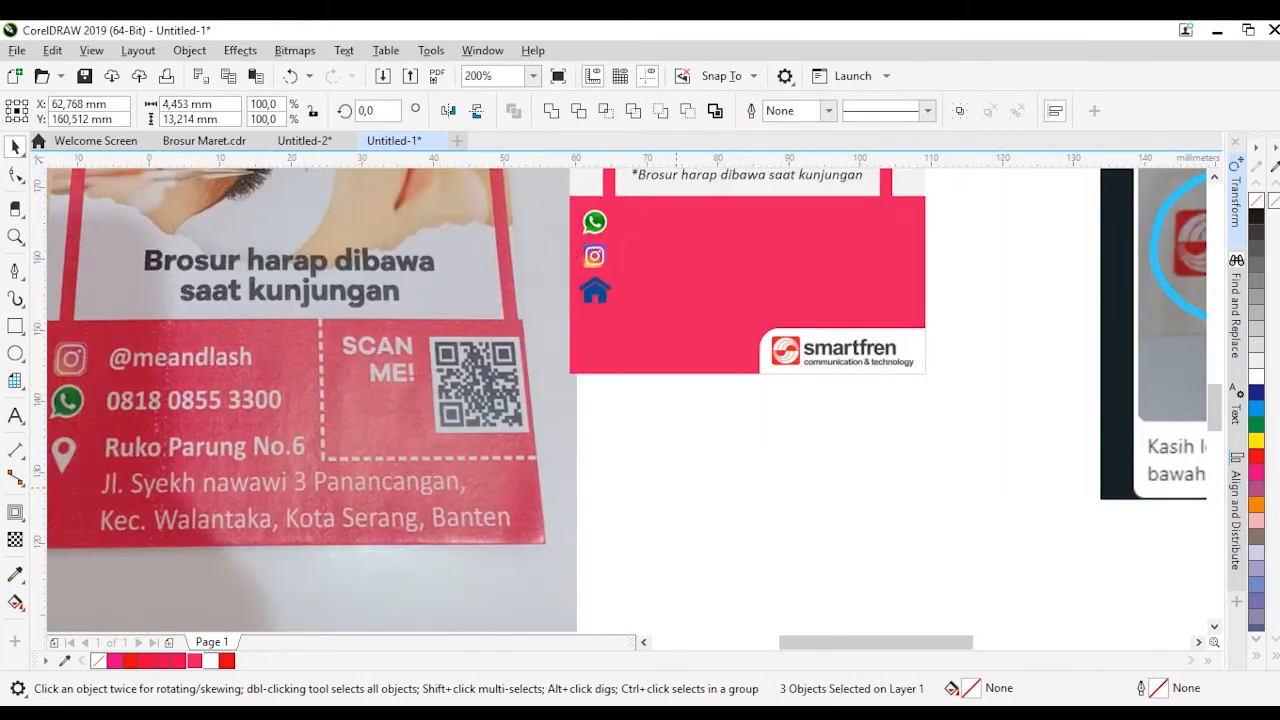
click(743, 174)
drag(743, 174, 747, 220)
double_click(747, 220)
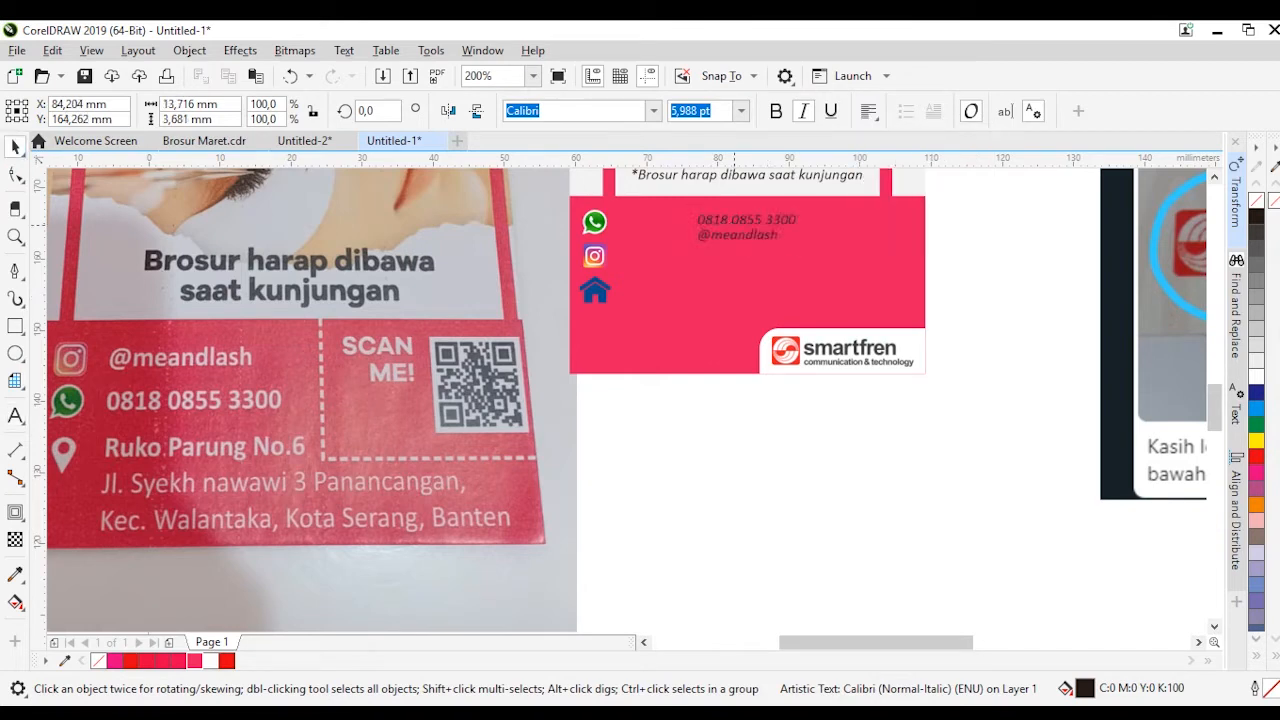
Try the contact text in COCOGOOSE with its line spacing widened to match the icons
click(776, 111)
click(653, 111)
click(582, 193)
key(F10)
drag(609, 251, 609, 271)
key(space)
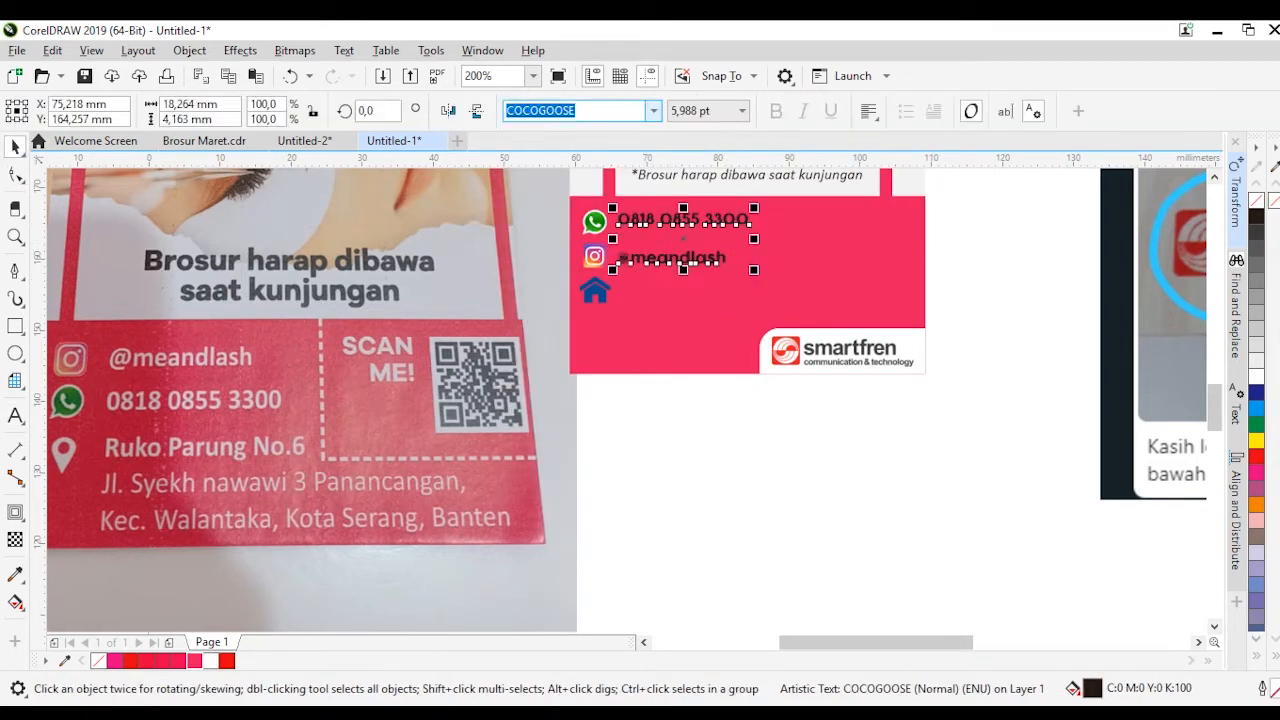
Set the contact text in regular Calibri at about 10 pt and line its rows up with the icons
click(653, 111)
click(582, 193)
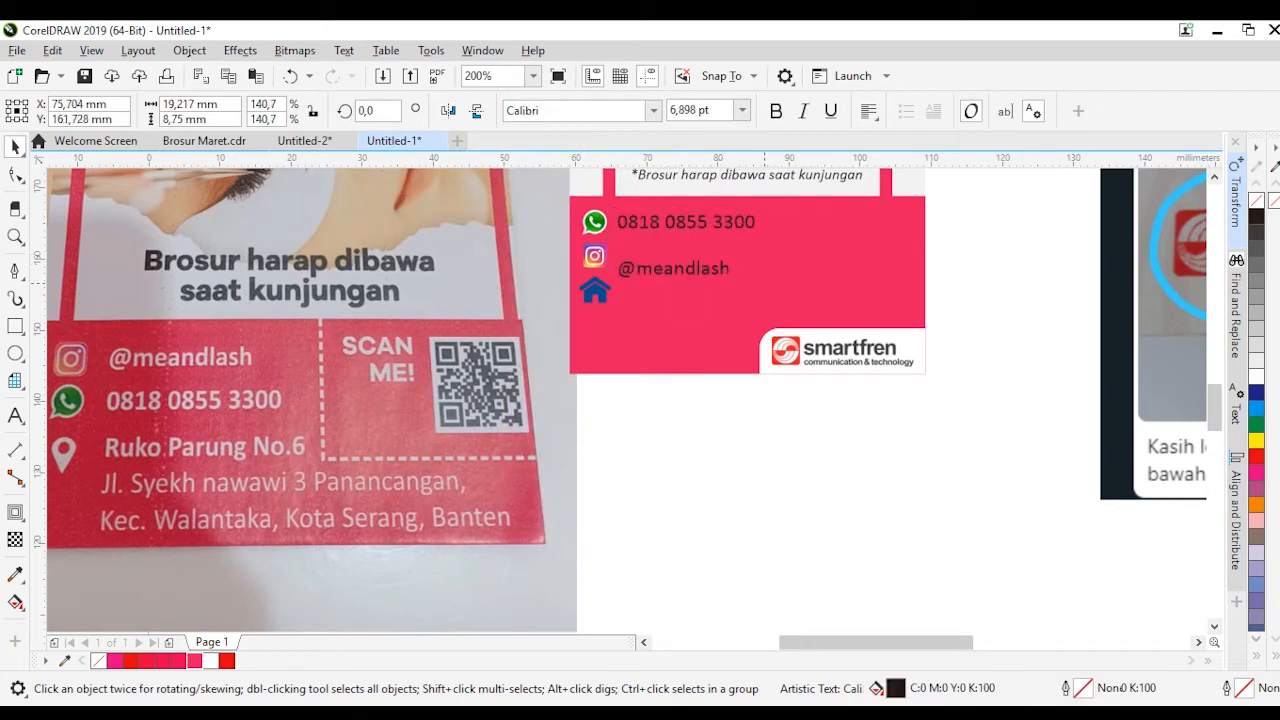
key(F10)
key(F8)
key(Return)
text(Ruko Parung No.6)
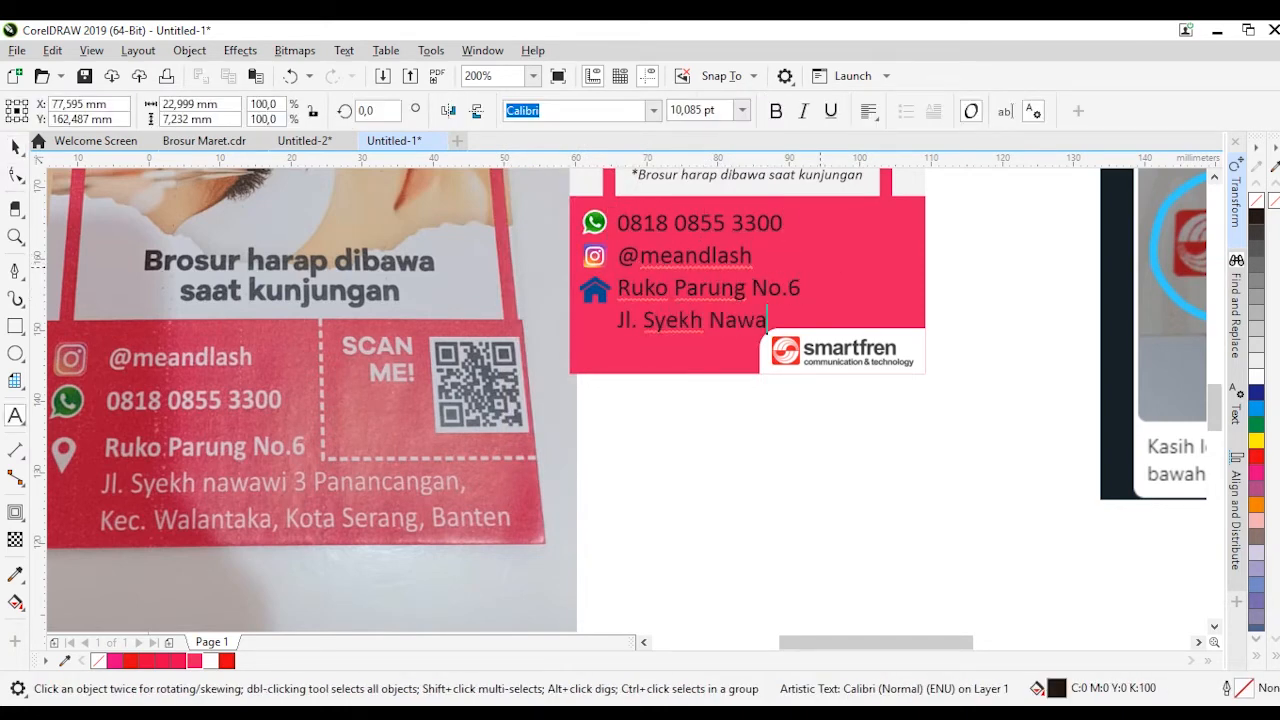
Scale the contact text and the three icons down together to about 71 percent
shift+click(594, 290)
shift+click(594, 256)
shift+click(594, 222)
drag(996, 371, 877, 372)
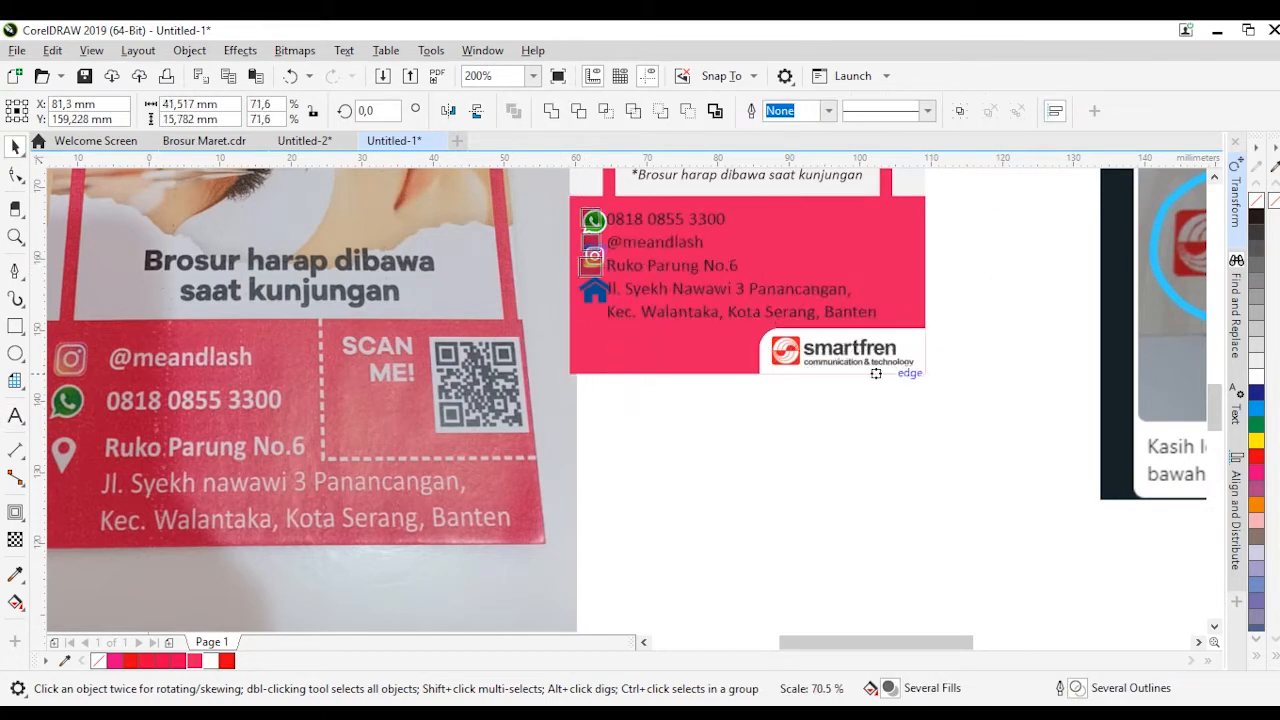
click(868, 425)
Move the smartfren logo up to the upper right corner of the pink band
scroll(861, 372, up, 1)
drag(858, 424, 858, 302)
click(690, 420)
Enlarge the icons and contact text together to fill the band's width and shift them slightly down
drag(580, 405, 892, 275)
drag(884, 402, 917, 414)
drag(757, 397, 757, 403)
Make the contact text bold and fill it with white
drag(588, 473, 917, 276)
click(776, 111)
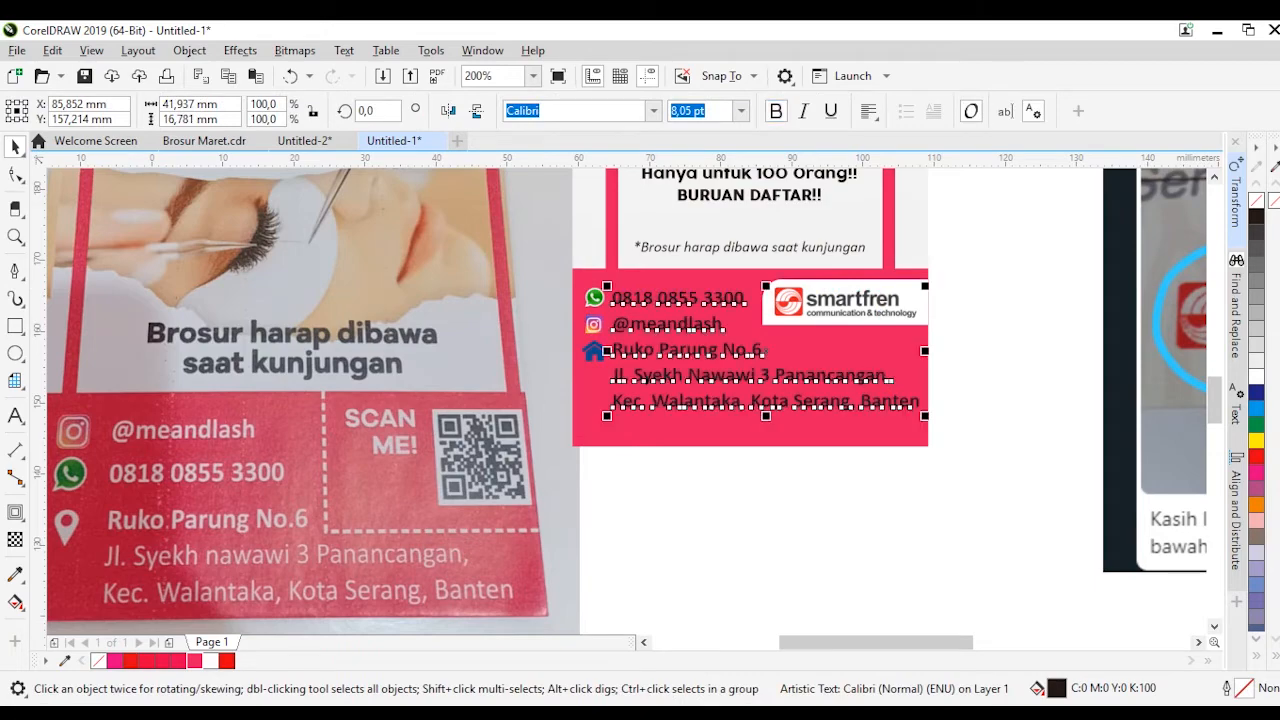
click(1256, 377)
click(719, 468)
Try to round the smartfren logo's upper left corner using an overlapping rectangle
scroll(719, 468, down, 1)
scroll(790, 383, up, 2)
click(790, 383)
click(15, 326)
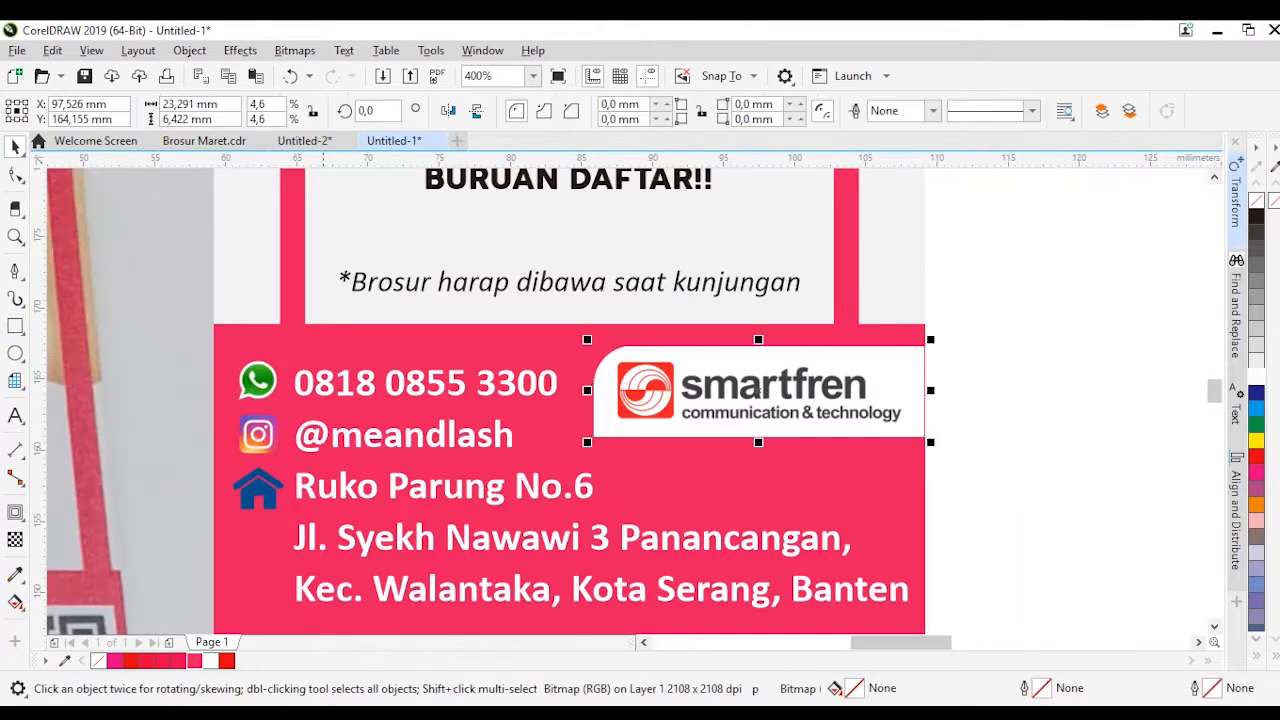
drag(633, 345, 594, 386)
key(space)
shift+click(758, 392)
click(625, 111)
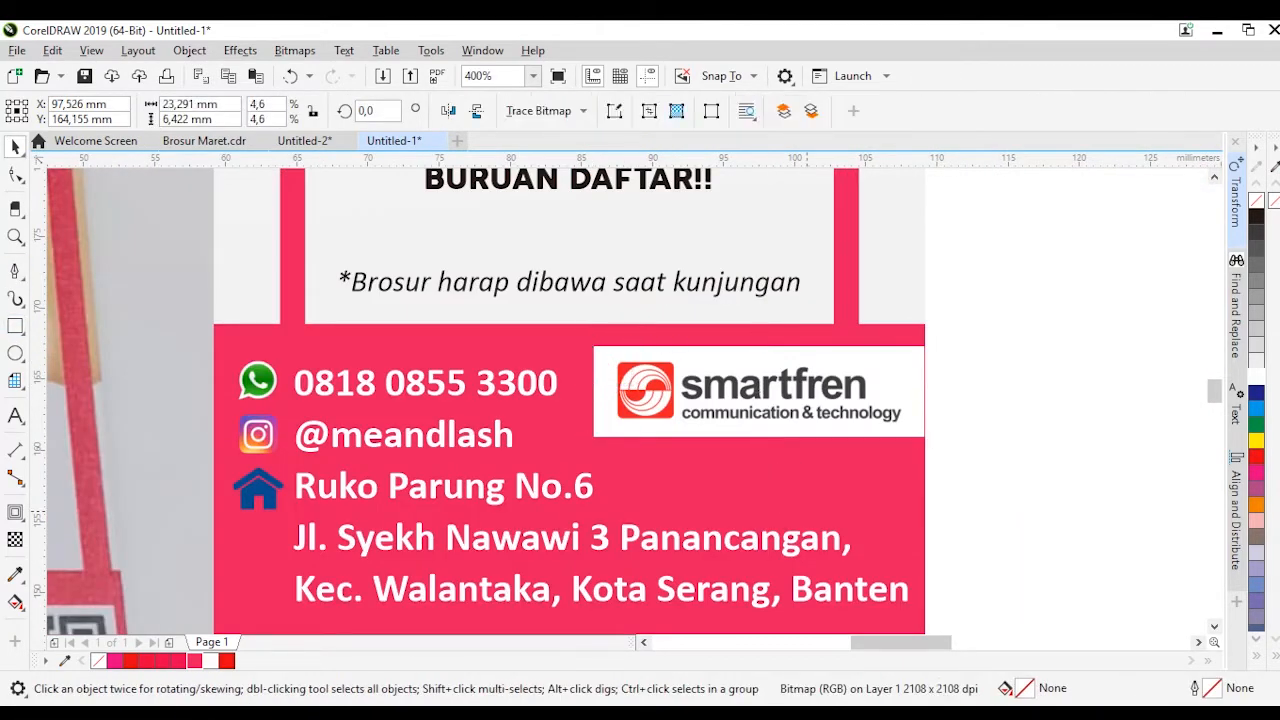
key(ctrl+z)
key(ctrl+z)
Draw a thin white stripe across the full width of the pink contact band, just below the address
scroll(750, 408, down, 1)
scroll(678, 508, up, 1)
key(F6)
drag(287, 518, 998, 543)
key(space)
click(211, 661)
Give the flyer's background rectangle a dark grey (K 70) outline
scroll(559, 580, down, 2)
drag(432, 470, 376, 470)
click(698, 445)
scroll(695, 445, up, 1)
click(648, 430)
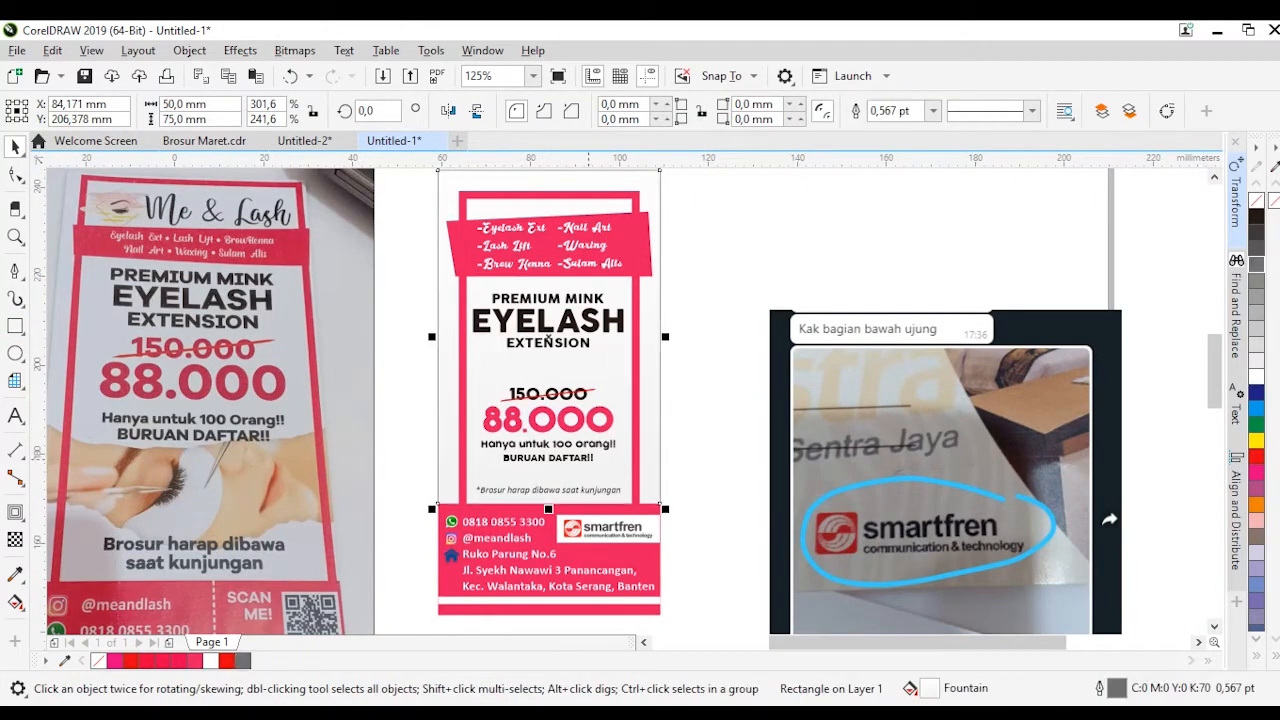
key(Escape)
Move the pink services banner with its text down about 6 mm from the top of the frame
scroll(588, 457, down, 1)
scroll(570, 388, up, 1)
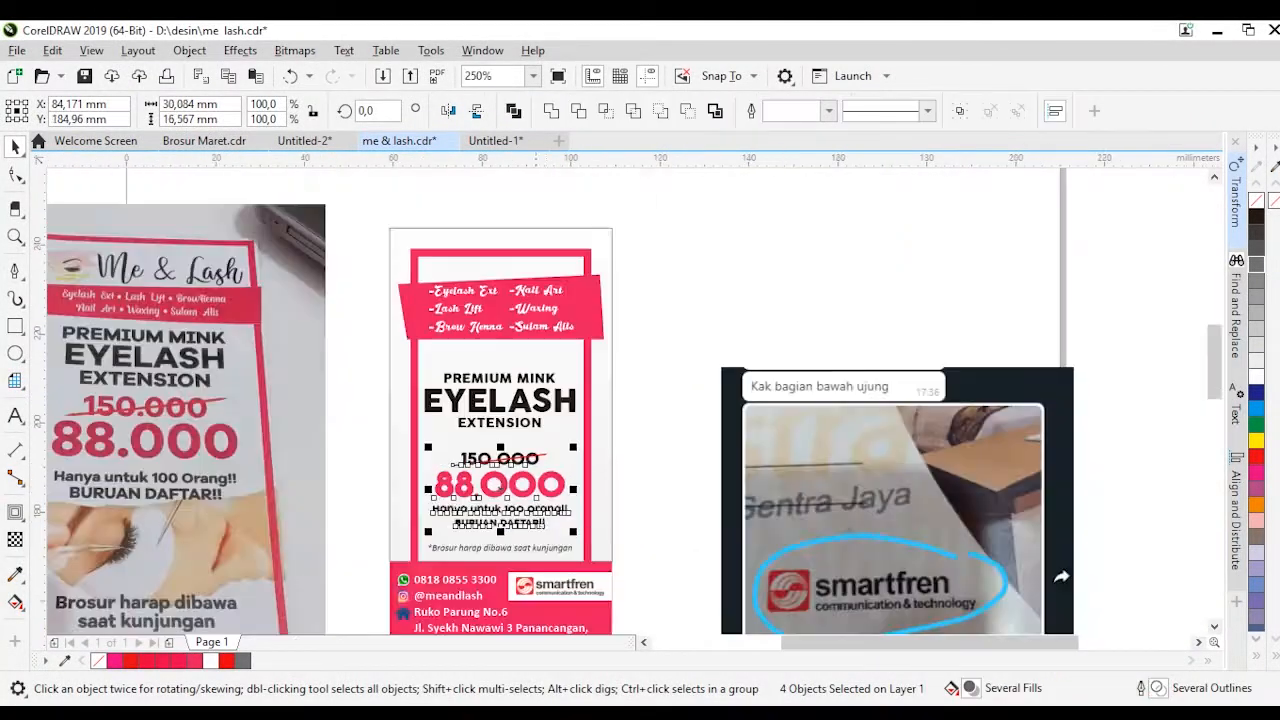
scroll(484, 361, up, 1)
drag(229, 357, 759, 175)
drag(565, 300, 565, 351)
key(Escape)
Move the three PREMIUM MINK EYELASH EXTENSION text lines down about 1.7 mm
scroll(565, 351, down, 1)
scroll(572, 437, up, 1)
drag(250, 480, 752, 331)
drag(530, 403, 530, 418)
scroll(530, 418, down, 1)
scroll(455, 290, up, 1)
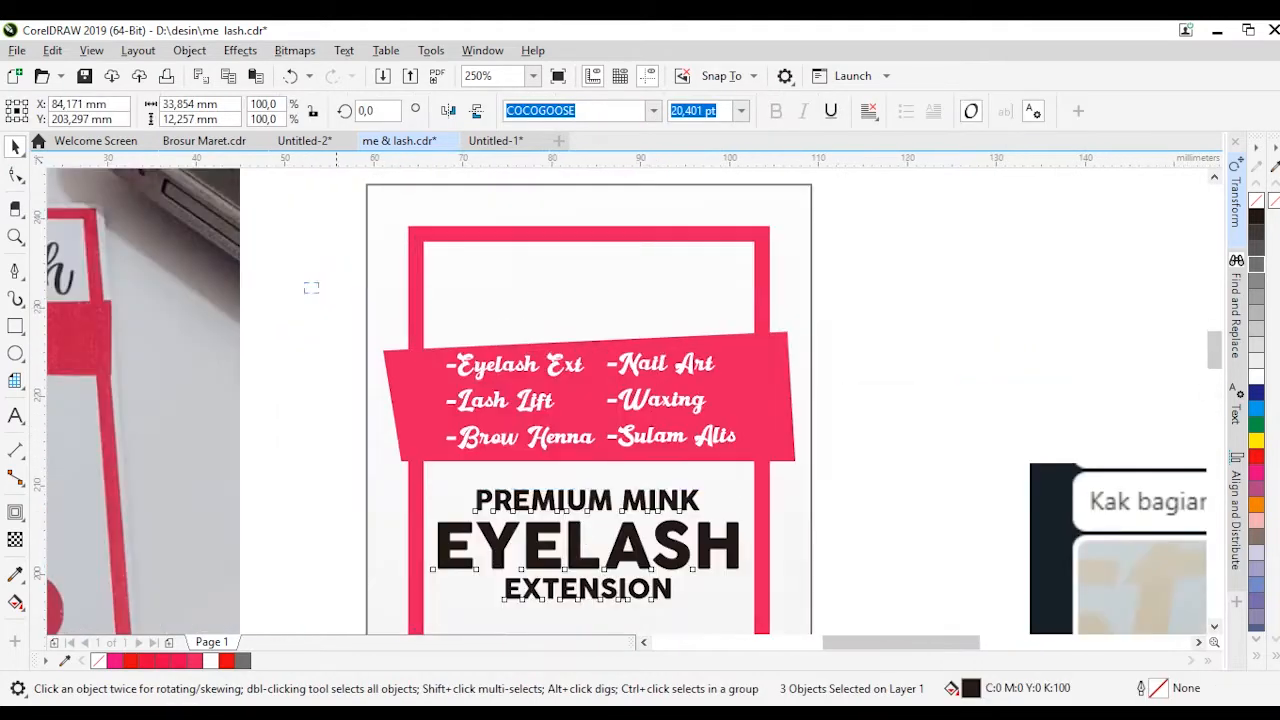
Group the services banner with its text lines and move the group down about 1.8 mm
drag(325, 478, 830, 305)
key(ctrl+g)
drag(771, 379, 771, 395)
key(Escape)
Add the title "Me & Lash" in the Great Wishes font and fit it into the frame's empty header at about 13.2 pt
scroll(786, 354, down, 1)
scroll(363, 282, up, 1)
key(F8)
click(217, 490)
text(Me & Lash)
key(ctrl+a)
click(653, 111)
click(566, 215)
click(15, 147)
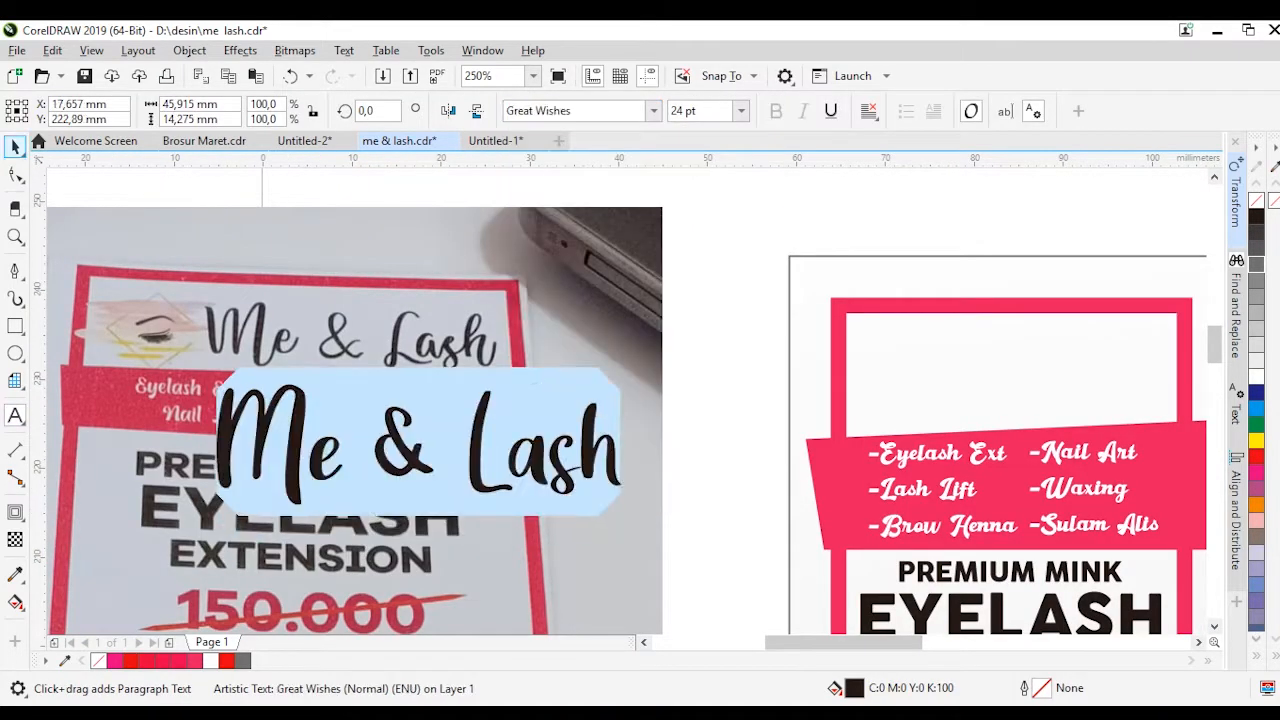
drag(305, 386, 896, 309)
drag(802, 421, 893, 393)
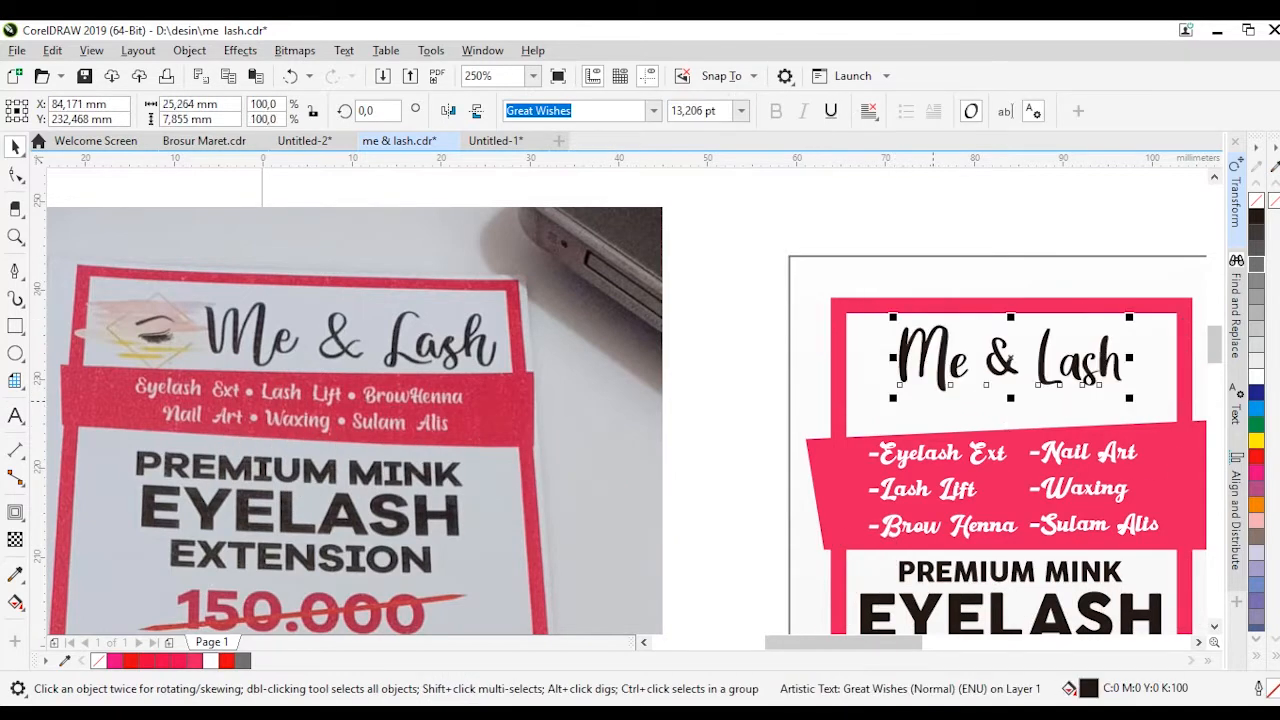
Tighten the title's letter spacing to about 23.4 mm overall width and move it toward the header's right side
key(F10)
drag(1111, 399, 1104, 399)
key(space)
drag(1074, 384, 1126, 384)
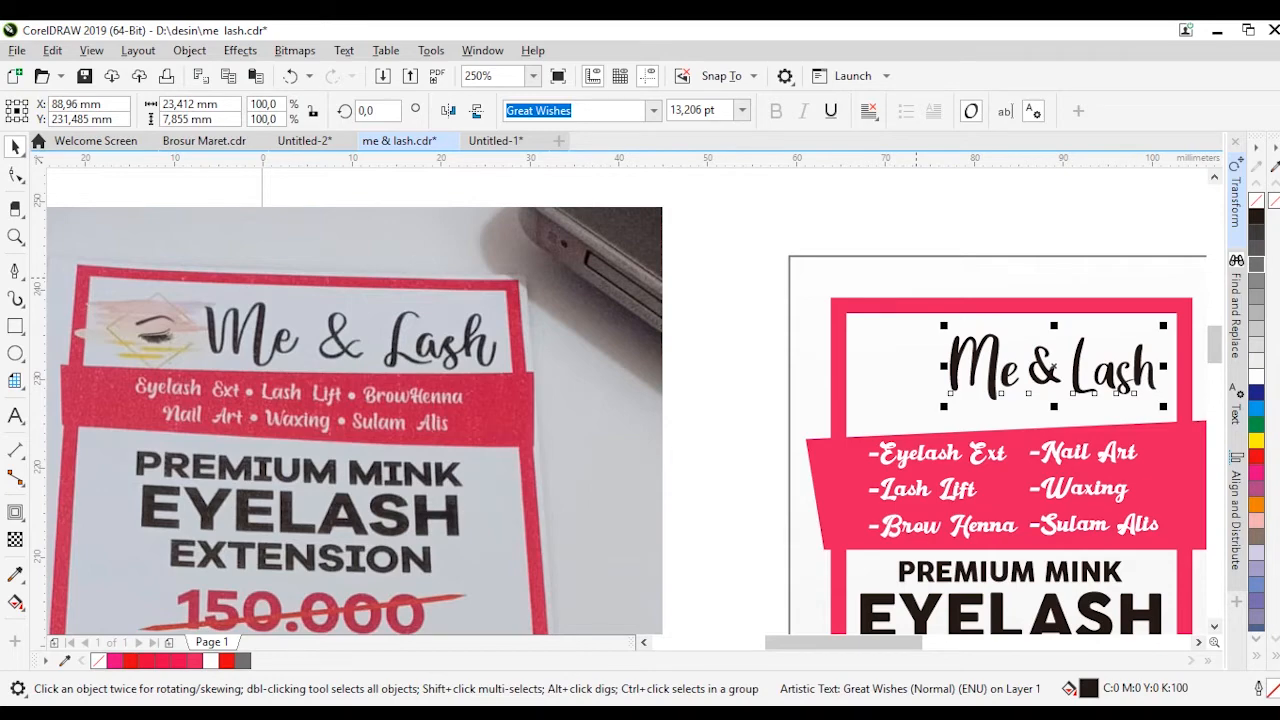
Draw a square turned 45 degrees as a diamond about 15 mm across, beside the reference photo's upper right edge
key(F6)
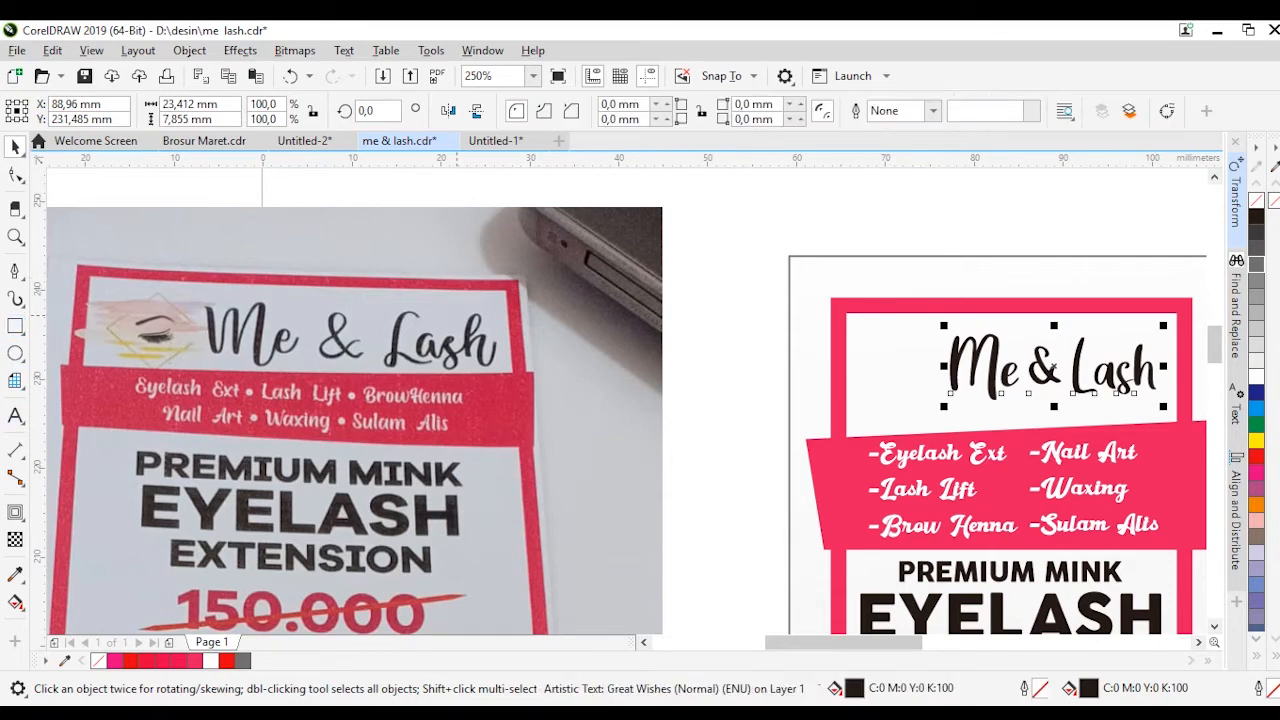
drag(450, 304, 557, 410)
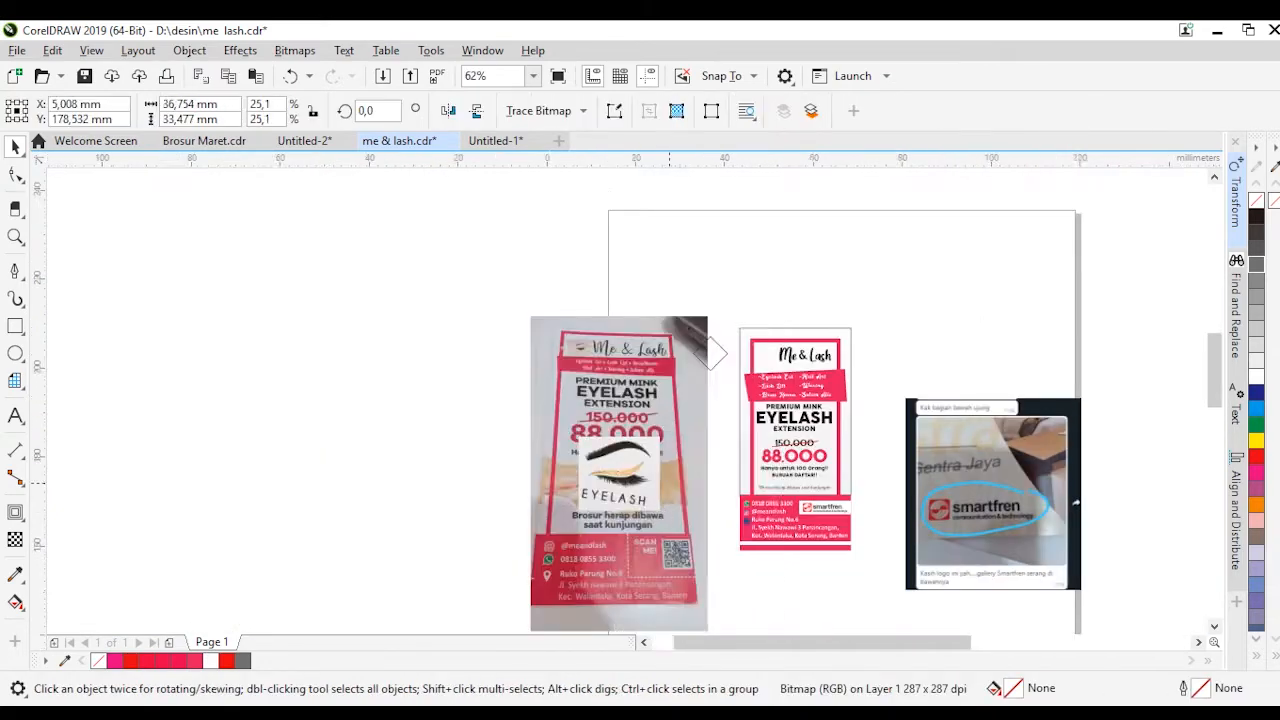
Crop the eyelash picture to the brow, eyelid and lashes, leaving out the EYELASH caption
scroll(669, 484, up, 4)
click(20, 180)
click(20, 214)
click(72, 209)
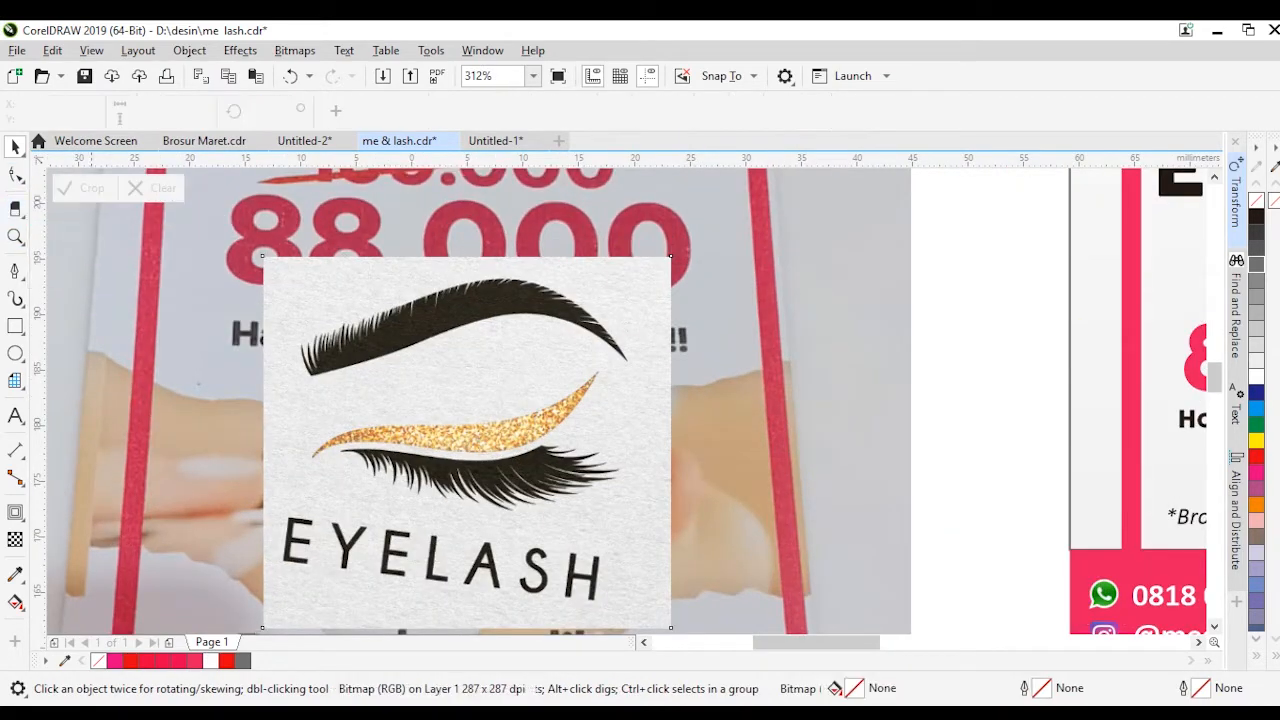
drag(294, 272, 612, 520)
double_click(535, 381)
scroll(543, 347, down, 1)
key(space)
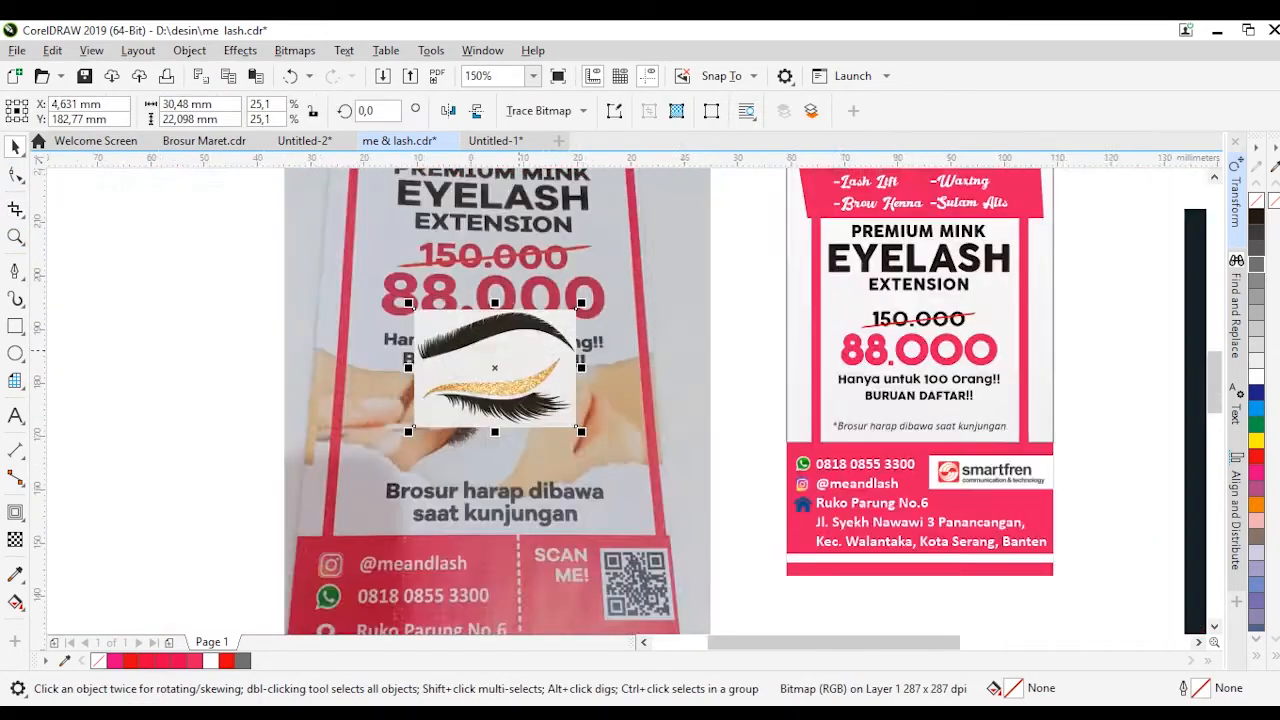
Trace the upper edge of the gold glitter eyelid with Bézier curves, from its left tip to its right tip
drag(505, 489, 511, 500)
scroll(400, 327, up, 2)
click(15, 271)
click(318, 408)
drag(614, 345, 621, 345)
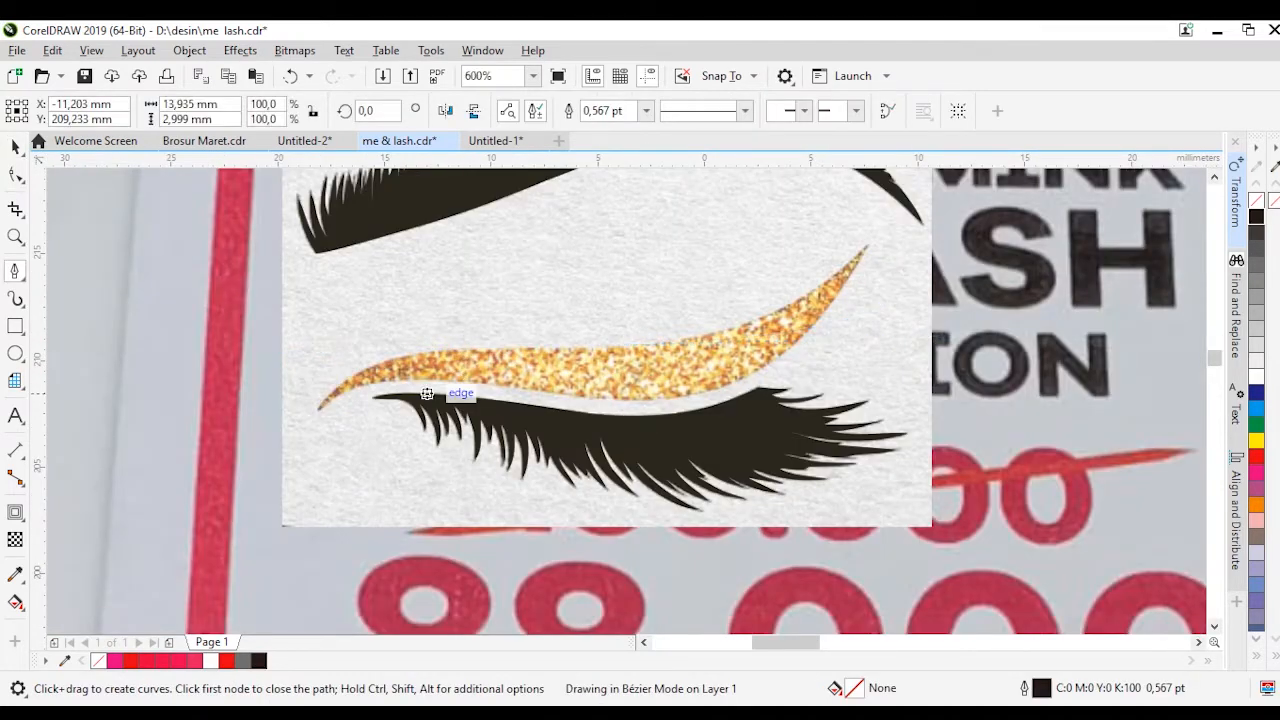
scroll(486, 347, up, 1)
drag(425, 354, 620, 352)
drag(1051, 284, 1083, 271)
scroll(907, 337, down, 1)
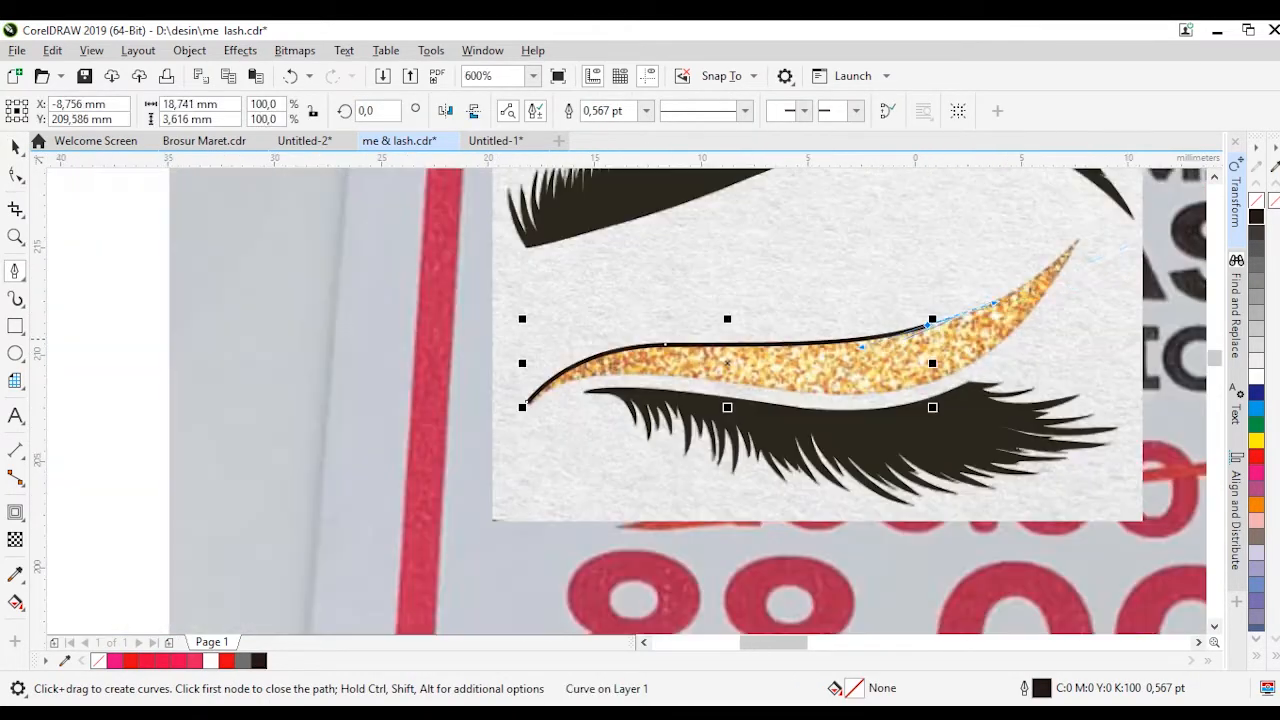
scroll(1124, 241, up, 1)
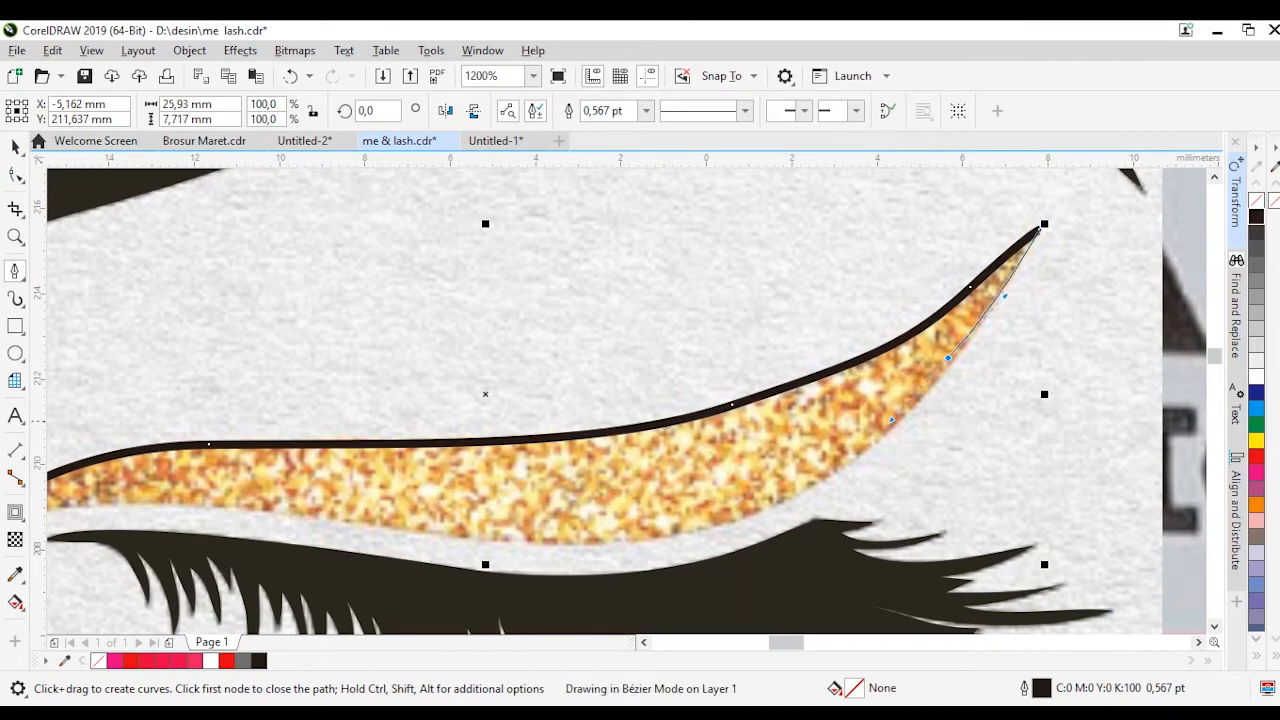
Trace the eyelid's lower edge back to the left tip and close the outline
drag(85, 507, 83, 508)
scroll(84, 507, down, 1)
scroll(402, 490, up, 1)
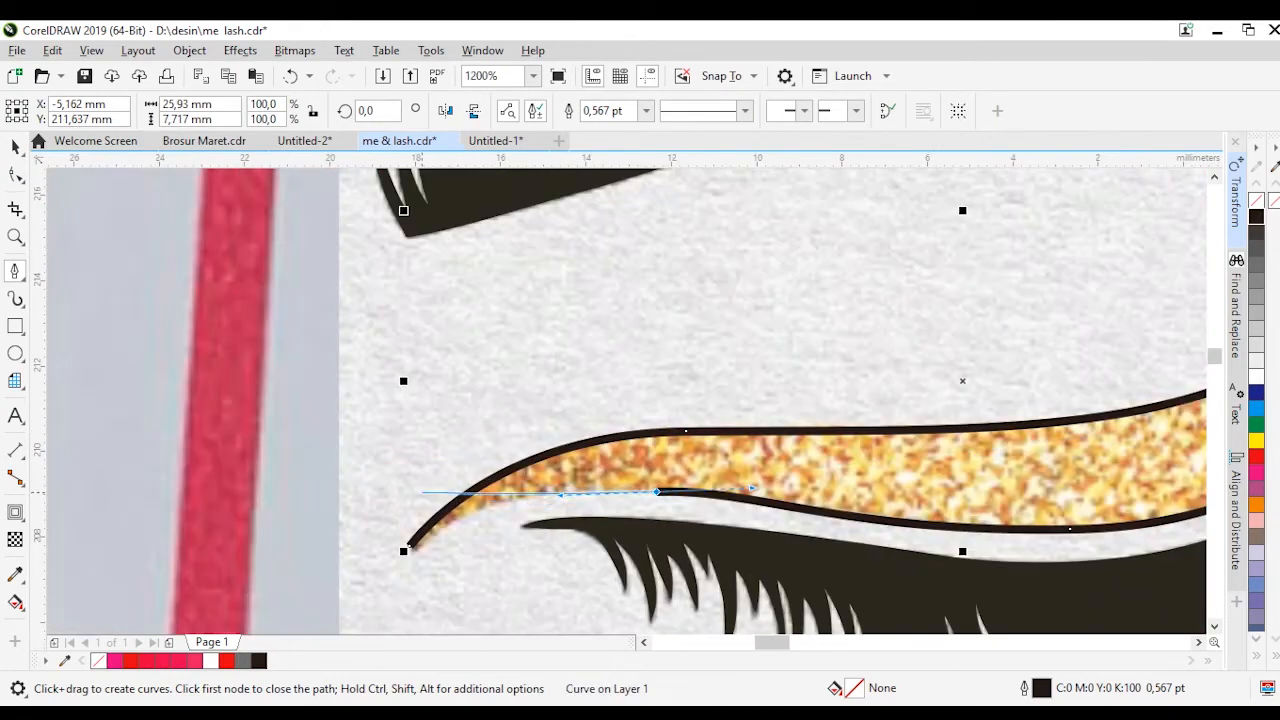
click(436, 517)
scroll(514, 520, up, 1)
click(304, 566)
key(F10)
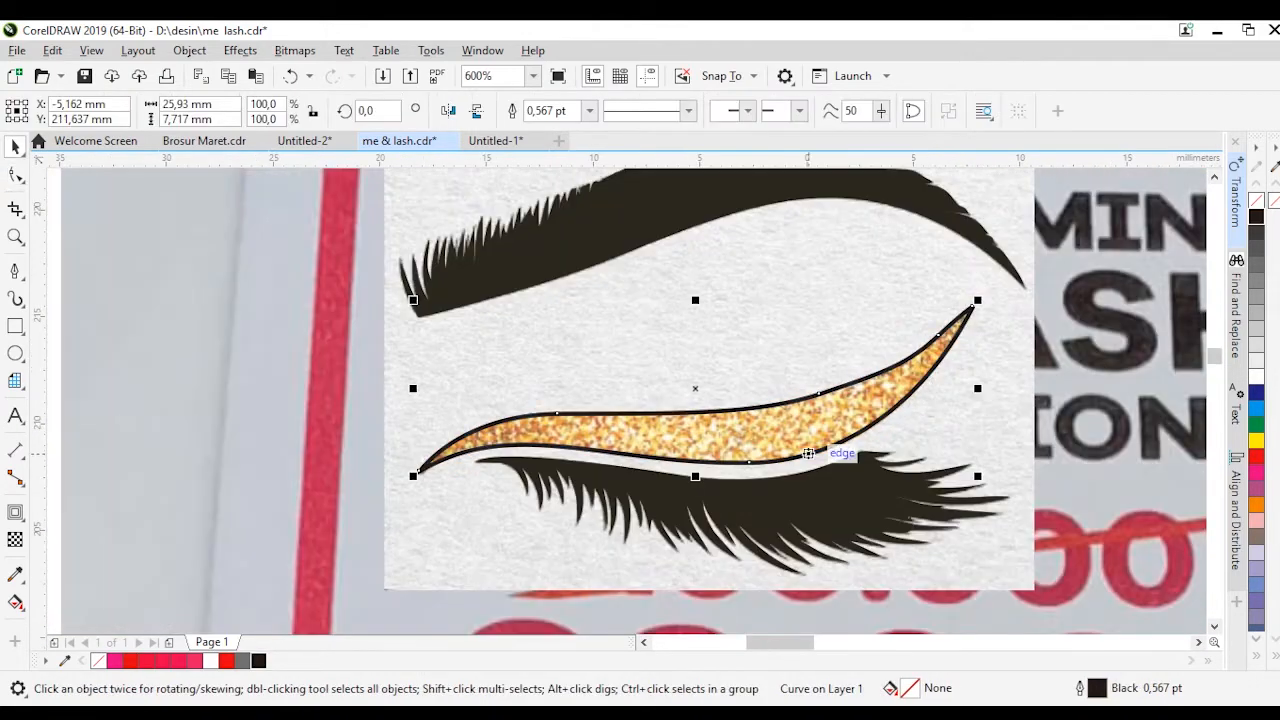
Group the vector eyebrow, eyelid outline and lashes and place them inside the diamond at about 7.4 mm wide
shift+click(808, 500)
click(1256, 216)
key(ctrl+z)
click(808, 453)
shift+click(808, 500)
shift+click(651, 205)
click(932, 340)
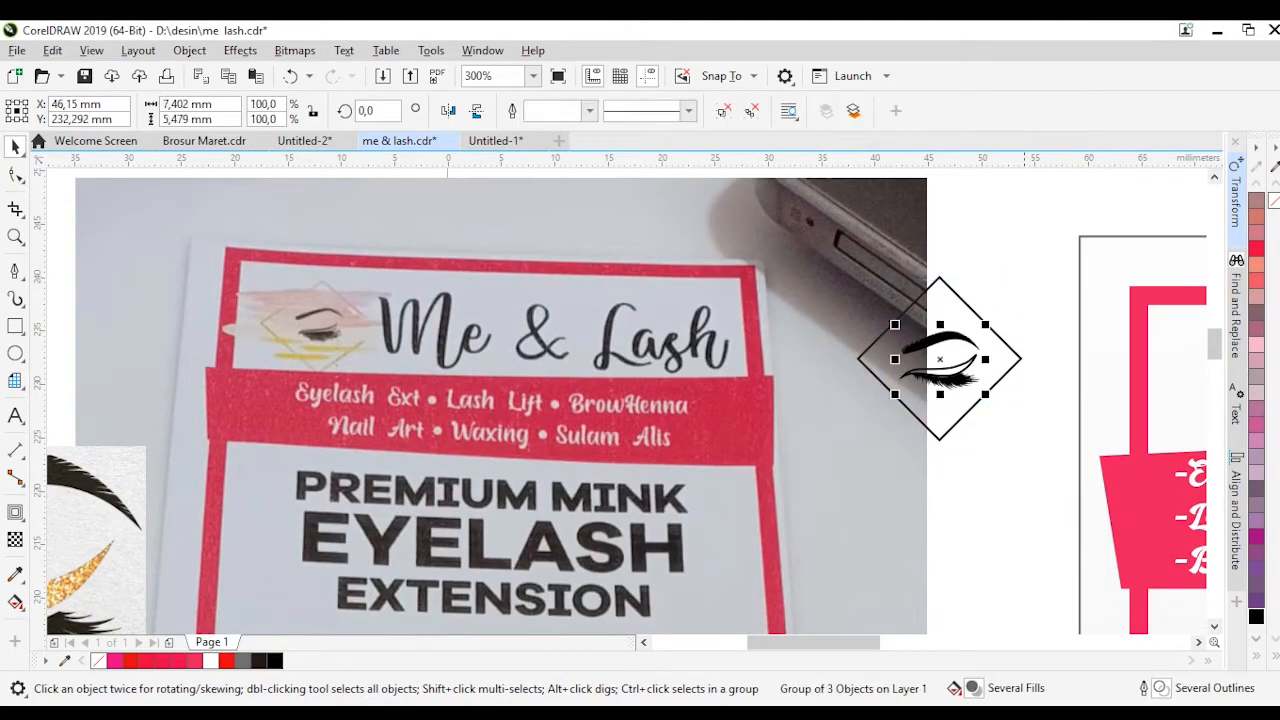
Change the diamond's outline colour to golden yellow
click(1018, 356)
click(1256, 656)
right_click(1218, 420)
key(Escape)
Replace the black brush-stroke bitmap with its separate vector strokes and move the middle stroke up against the largest one
scroll(314, 289, up, 1)
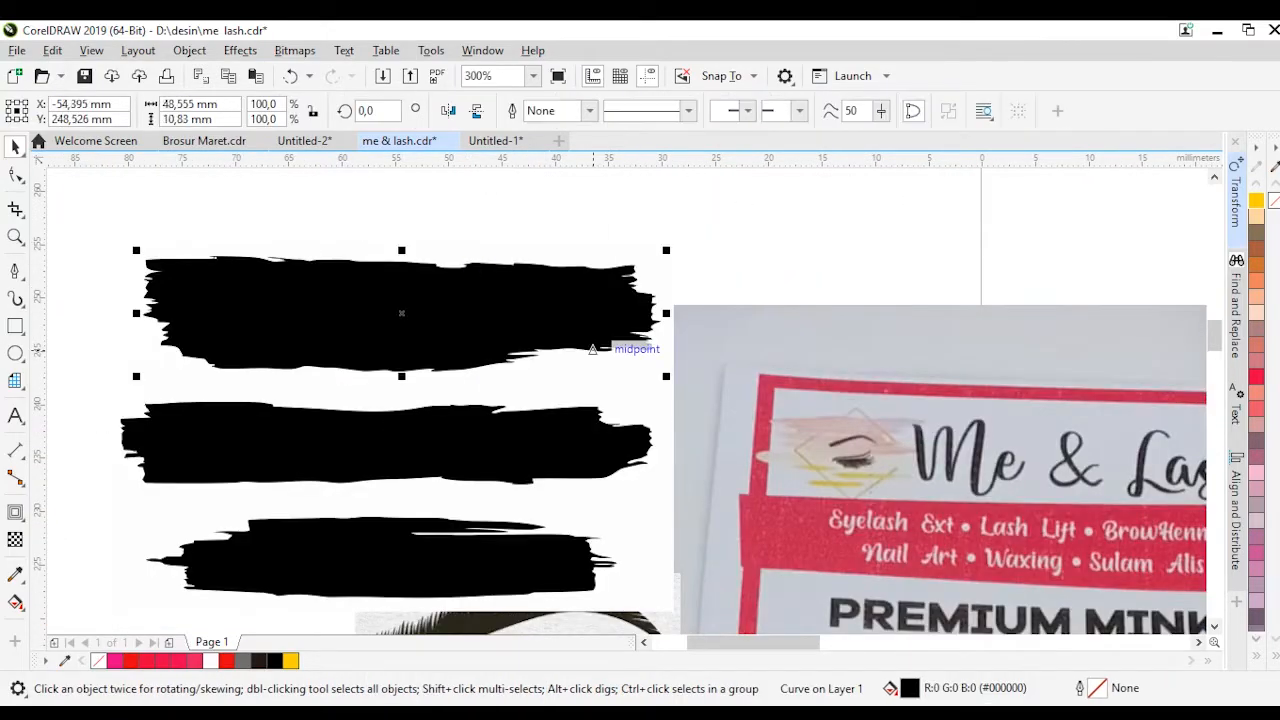
click(596, 388)
key(Delete)
drag(590, 440, 541, 361)
click(583, 418)
scroll(583, 418, down, 1)
drag(583, 418, 246, 418)
scroll(603, 431, up, 1)
drag(445, 346, 469, 362)
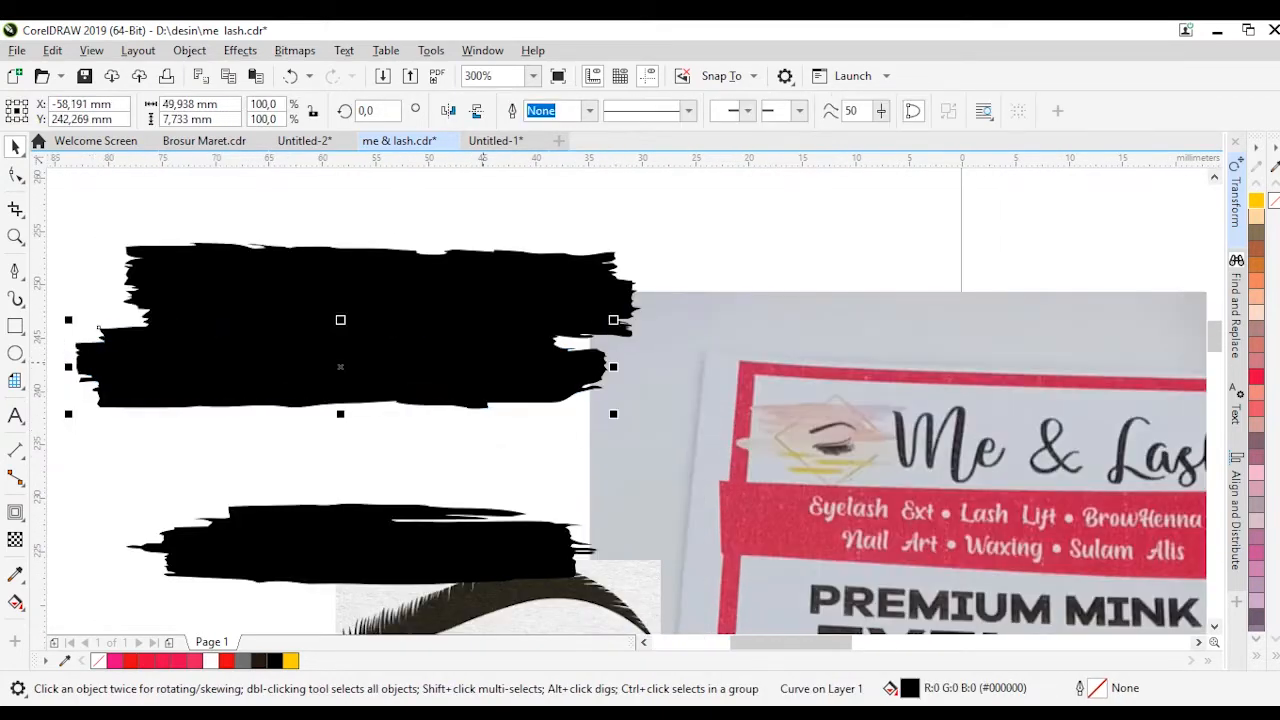
Flatten the middle brush stroke and add resized copies below the largest stroke, one mirrored horizontally, to form a ragged patch
drag(341, 391, 341, 376)
drag(366, 350, 331, 428)
right_click(331, 428)
drag(286, 456, 286, 477)
drag(528, 434, 551, 434)
mouse_move(397, 444)
mouse_down()
mouse_move(397, 430)
mouse_move(516, 373)
mouse_up()
right_click(516, 373)
click(448, 111)
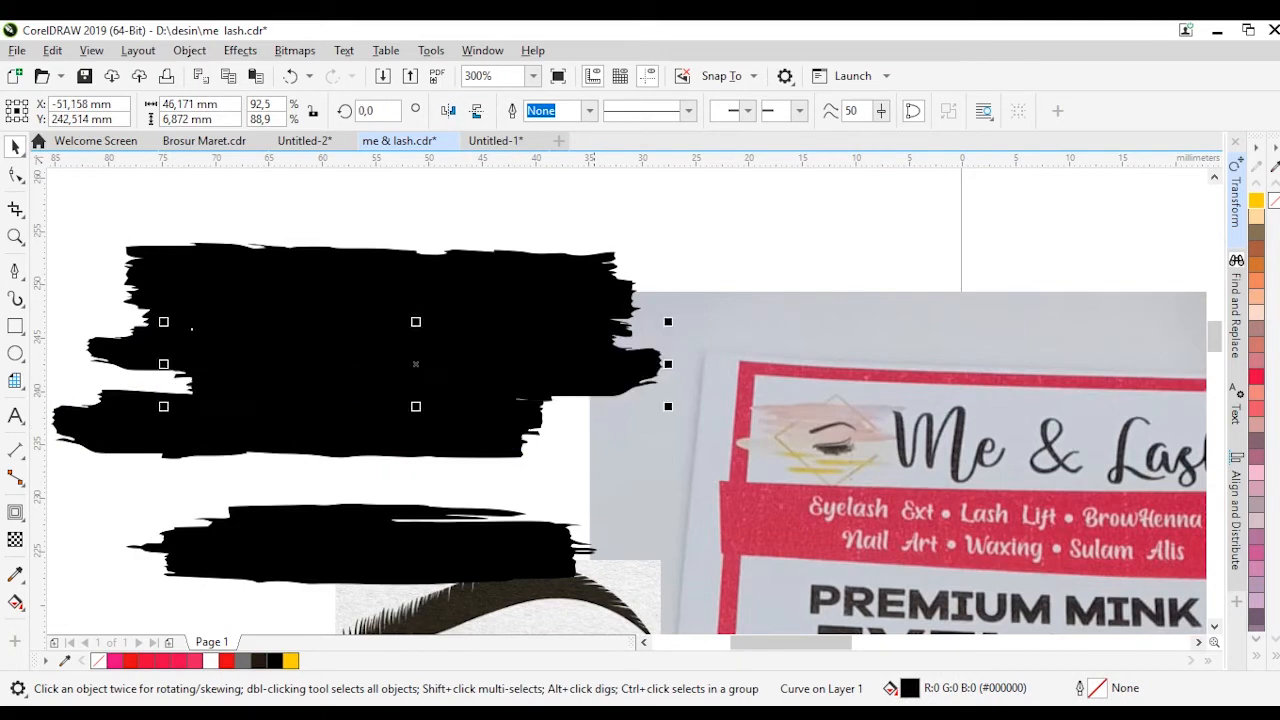
Weld the overlapping upper brush strokes into one patch shape
click(443, 258)
scroll(493, 285, down, 1)
drag(257, 228, 610, 381)
scroll(552, 253, up, 1)
click(552, 111)
click(617, 225)
Position the Me & Lash logo reference picture to the left of the brush-stroke patch
scroll(617, 225, down, 2)
click(252, 430)
drag(327, 217, 260, 237)
scroll(157, 326, up, 2)
Shrink the thin lower brush stroke to about 42.5 percent under the patch and add a wider copy rotated 180 degrees
click(555, 508)
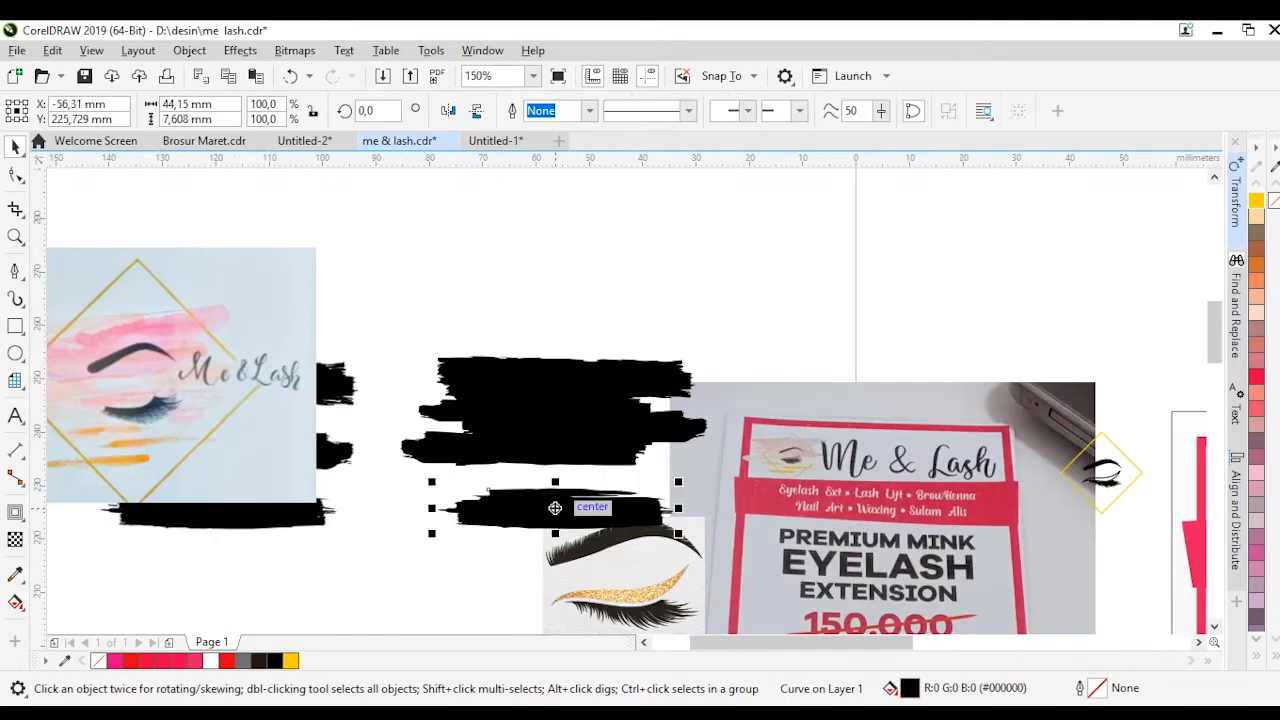
drag(631, 515, 495, 491)
scroll(467, 501, up, 1)
drag(447, 458, 481, 467)
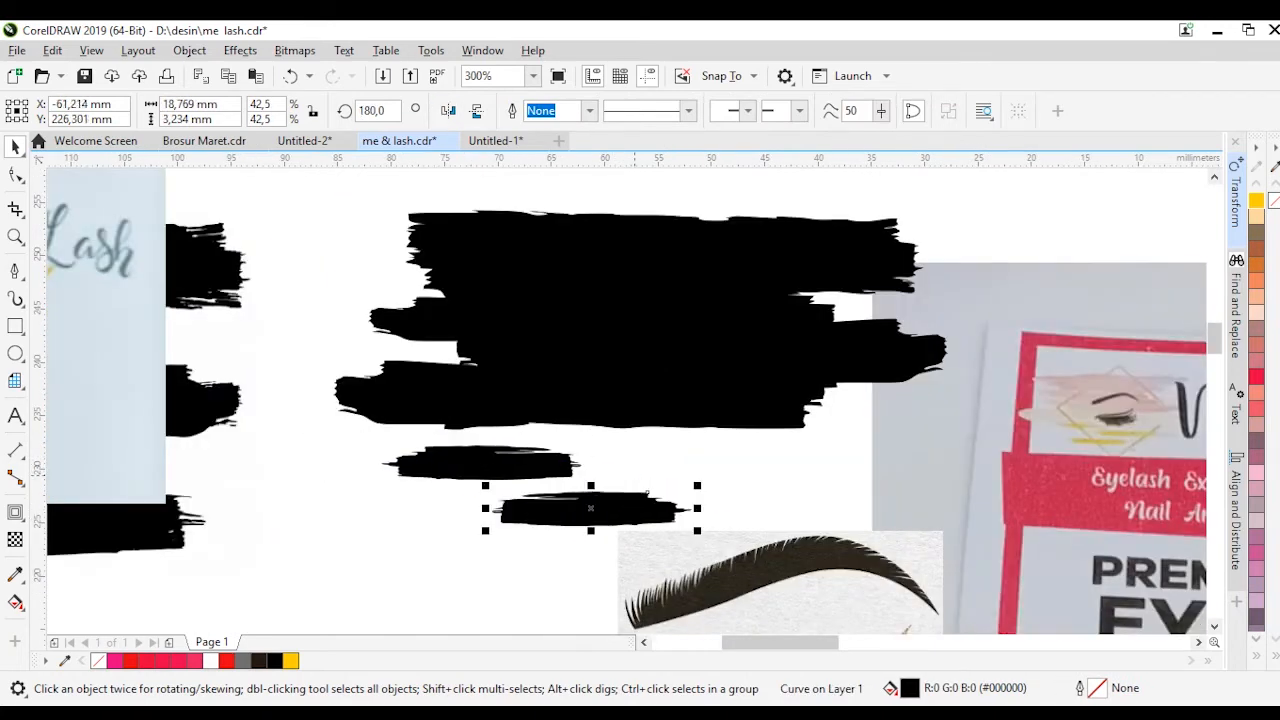
drag(697, 510, 826, 509)
Add a third thin brush stroke, staggered beneath the other two
scroll(802, 405, down, 1)
scroll(732, 459, up, 1)
drag(609, 410, 662, 410)
mouse_move(718, 457)
mouse_down()
mouse_move(757, 456)
mouse_move(726, 513)
mouse_up()
scroll(752, 404, down, 1)
scroll(780, 442, down, 1)
key(ctrl+z)
key(Delete)
Enlarge the diamond and eye to about 435 percent and center them over the brush strokes
click(1028, 424)
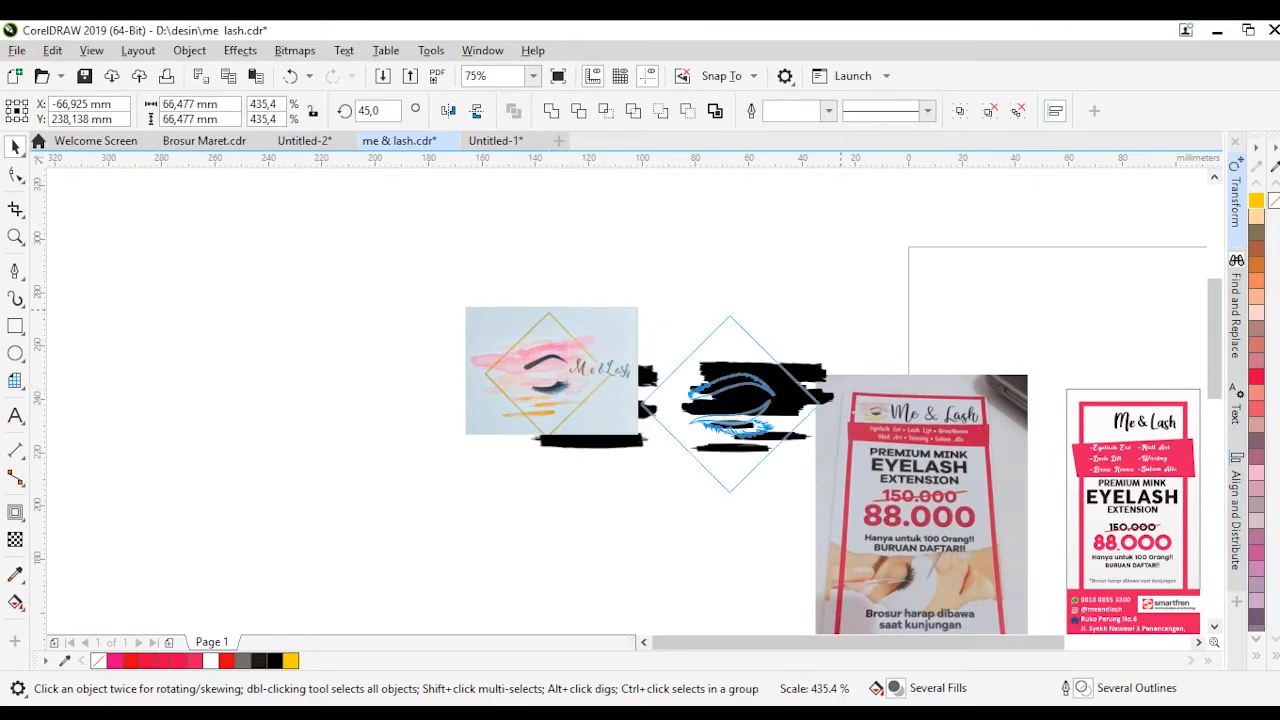
drag(841, 310, 841, 310)
scroll(839, 357, up, 1)
drag(660, 497, 700, 487)
key(Escape)
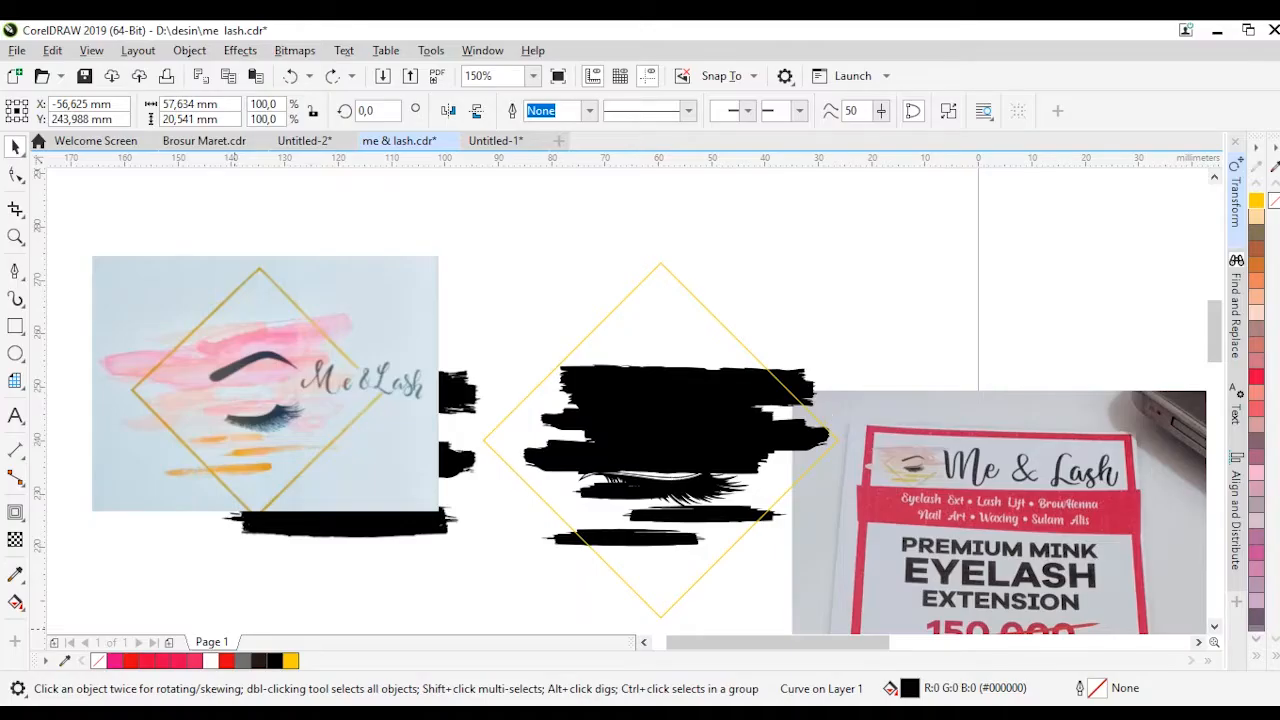
Paste the pink watercolor texture, send it behind the brush-stroke patch, and resize and flip it vertically to cover the strokes
key(ctrl+v)
key(shift+Page_Down)
drag(1085, 206, 871, 363)
mouse_move(748, 592)
mouse_down()
mouse_move(748, 554)
mouse_move(748, 589)
mouse_up()
click(477, 111)
Intersect the watercolor texture with the black patch, then move the black patch above the diamond and delete the leftover texture
click(745, 430)
shift+click(748, 555)
click(628, 111)
scroll(718, 350, down, 1)
click(704, 322)
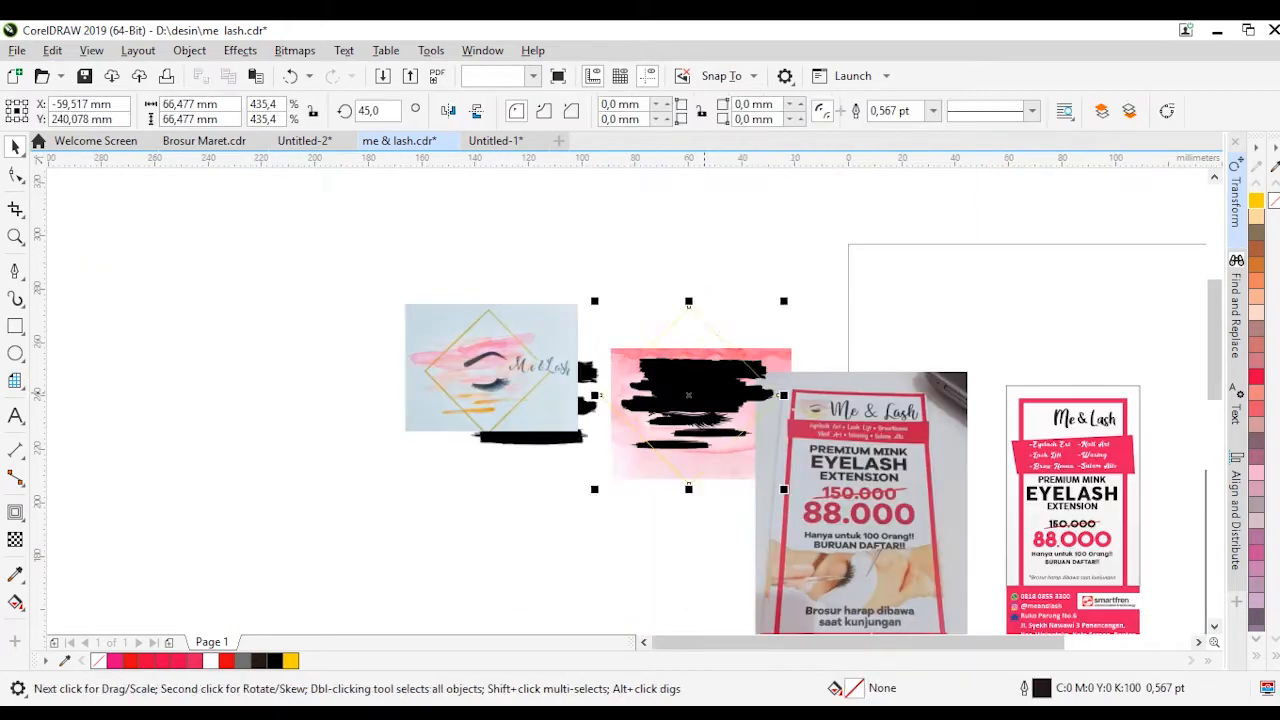
key(Escape)
scroll(758, 363, up, 1)
drag(758, 363, 758, 186)
key(Delete)
Send the pink watercolor patch to the back, behind the eyebrow, eyelid and diamond
click(700, 385)
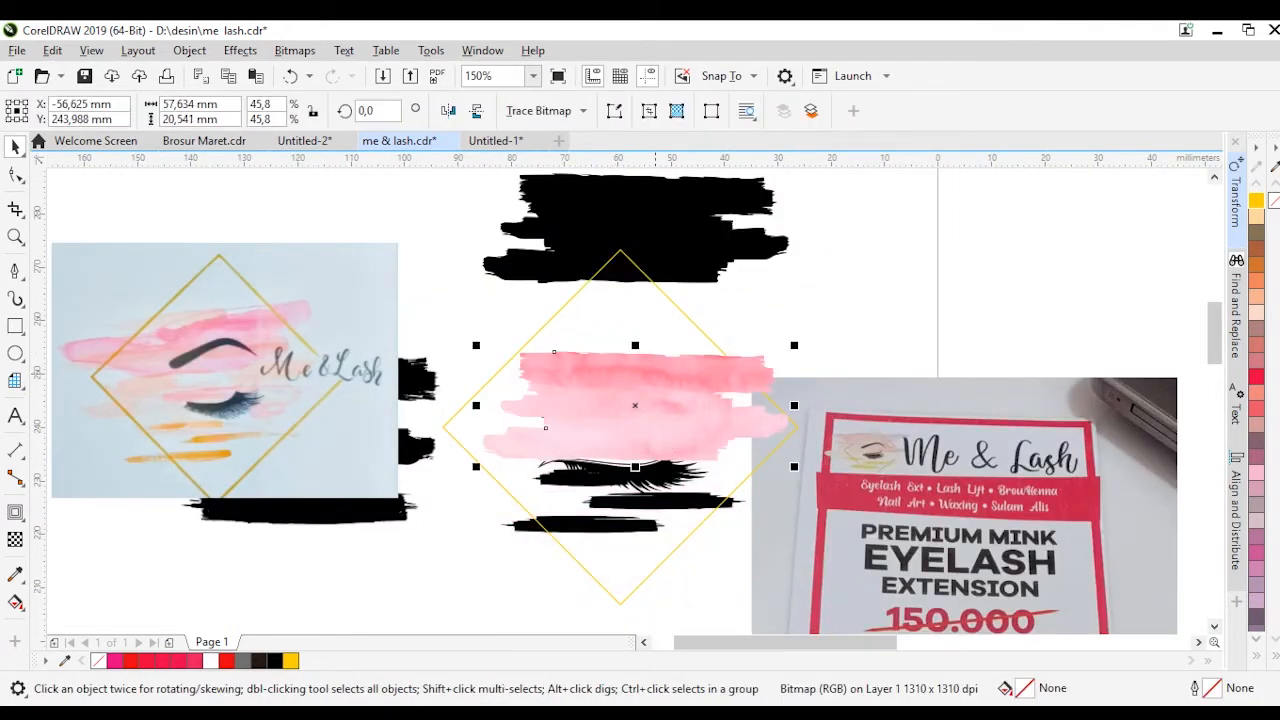
key(shift+Page_Down)
scroll(590, 385, down, 1)
scroll(672, 432, up, 1)
key(Escape)
click(577, 395)
key(ctrl+z)
click(577, 395)
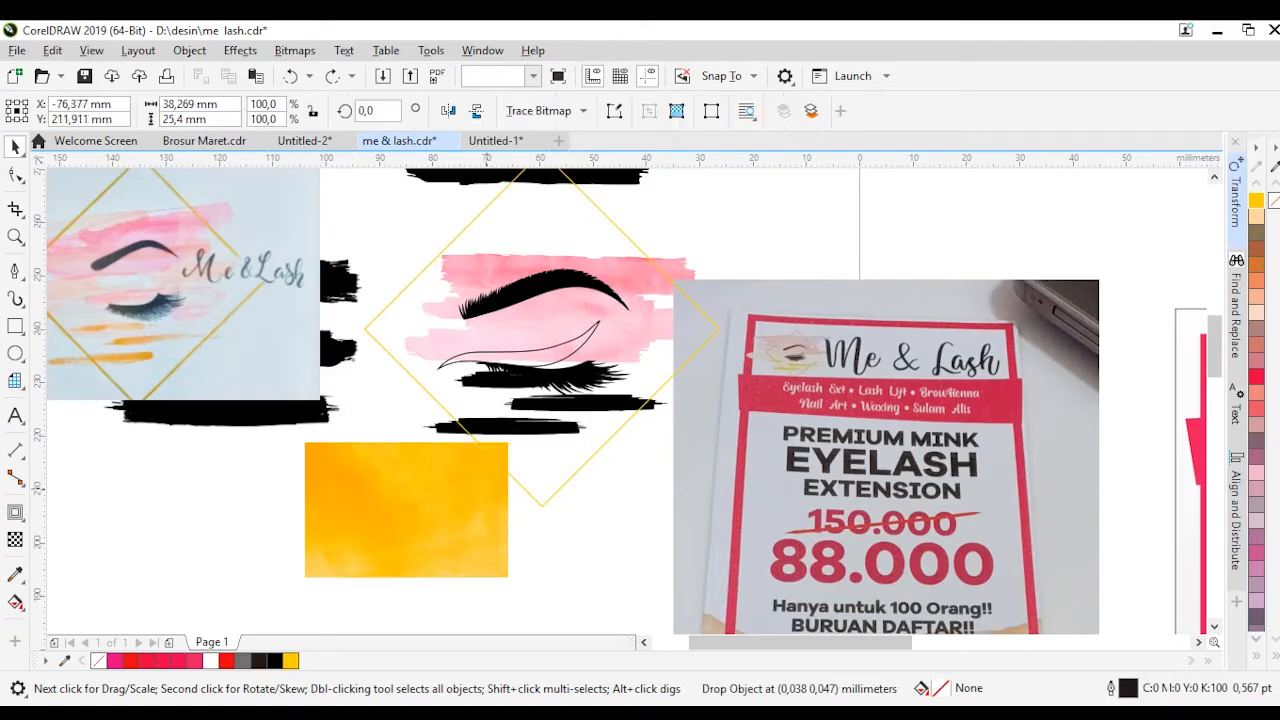
Place the gold watercolor texture over the black strokes below the eye, enlarge it and send it to the back
drag(440, 509, 581, 412)
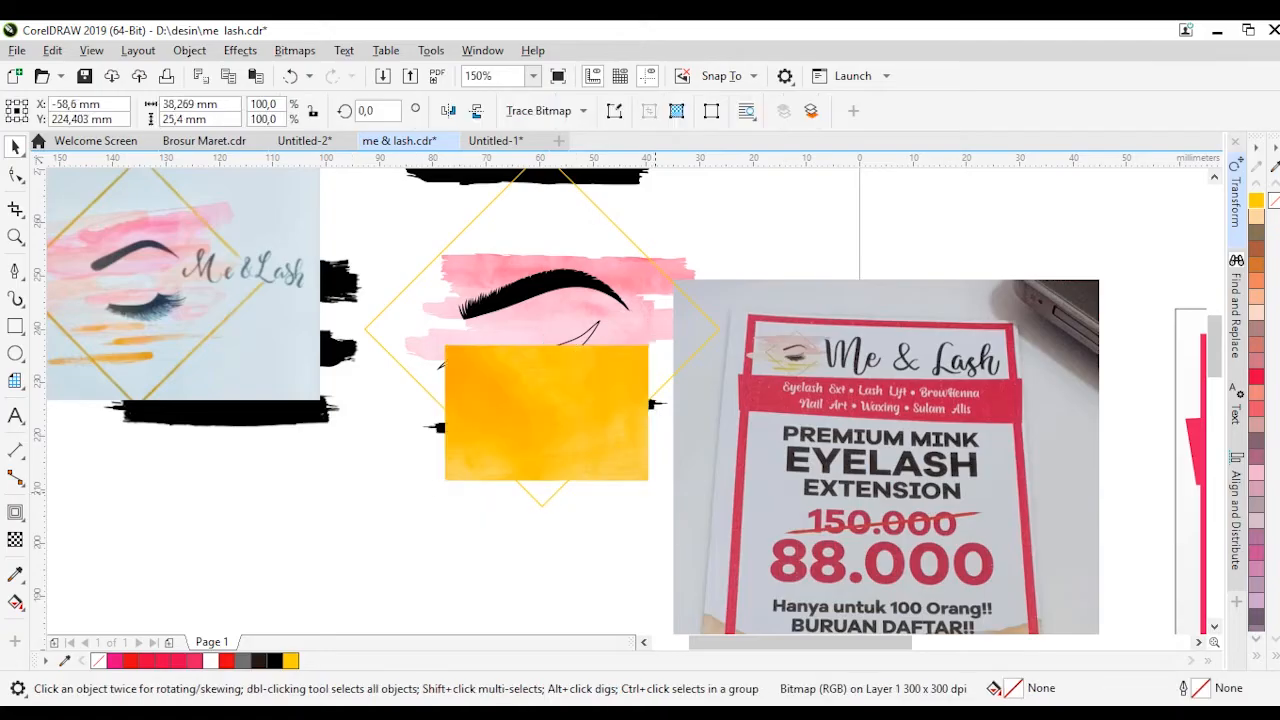
drag(651, 345, 694, 308)
key(shift+Page_Down)
Group the three black strokes below the eye, intersect the gold texture with them and delete the leftover texture
scroll(598, 375, up, 1)
click(505, 399)
shift+click(440, 434)
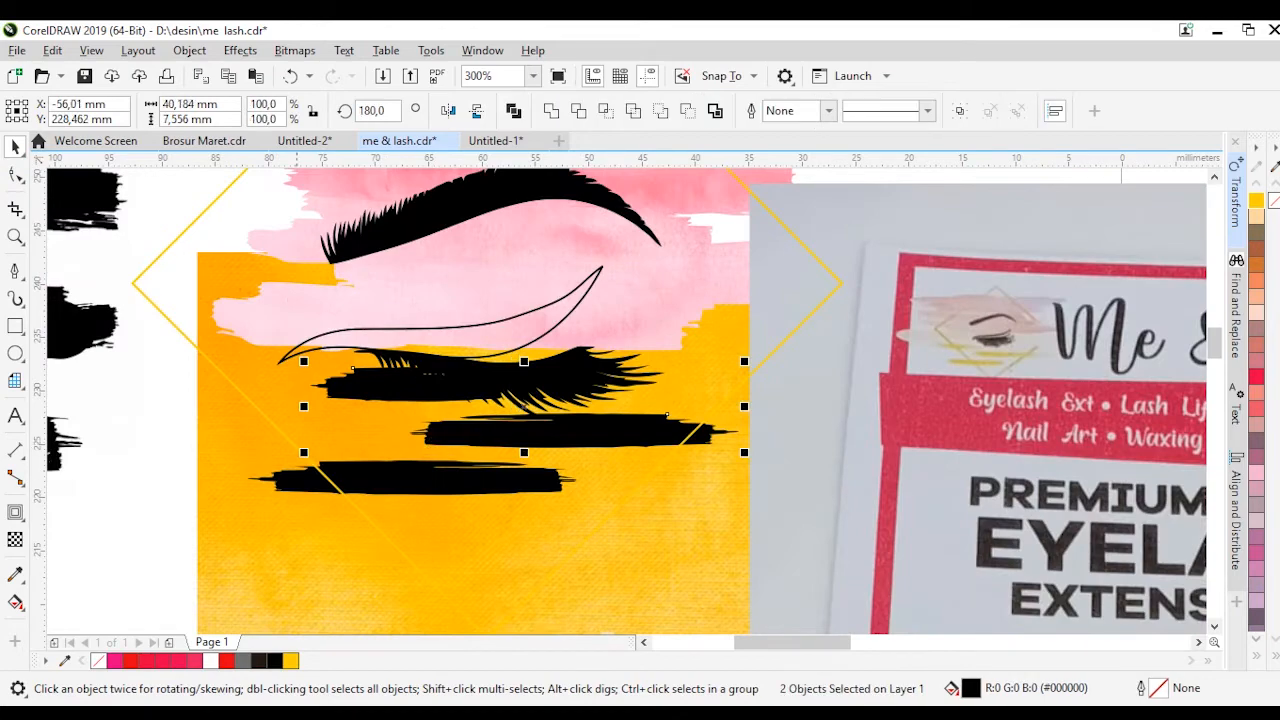
shift+click(430, 479)
key(ctrl+z)
scroll(557, 399, down, 1)
key(ctrl+z)
key(ctrl+shift+z)
key(ctrl+shift+z)
scroll(455, 444, up, 1)
drag(232, 494, 701, 385)
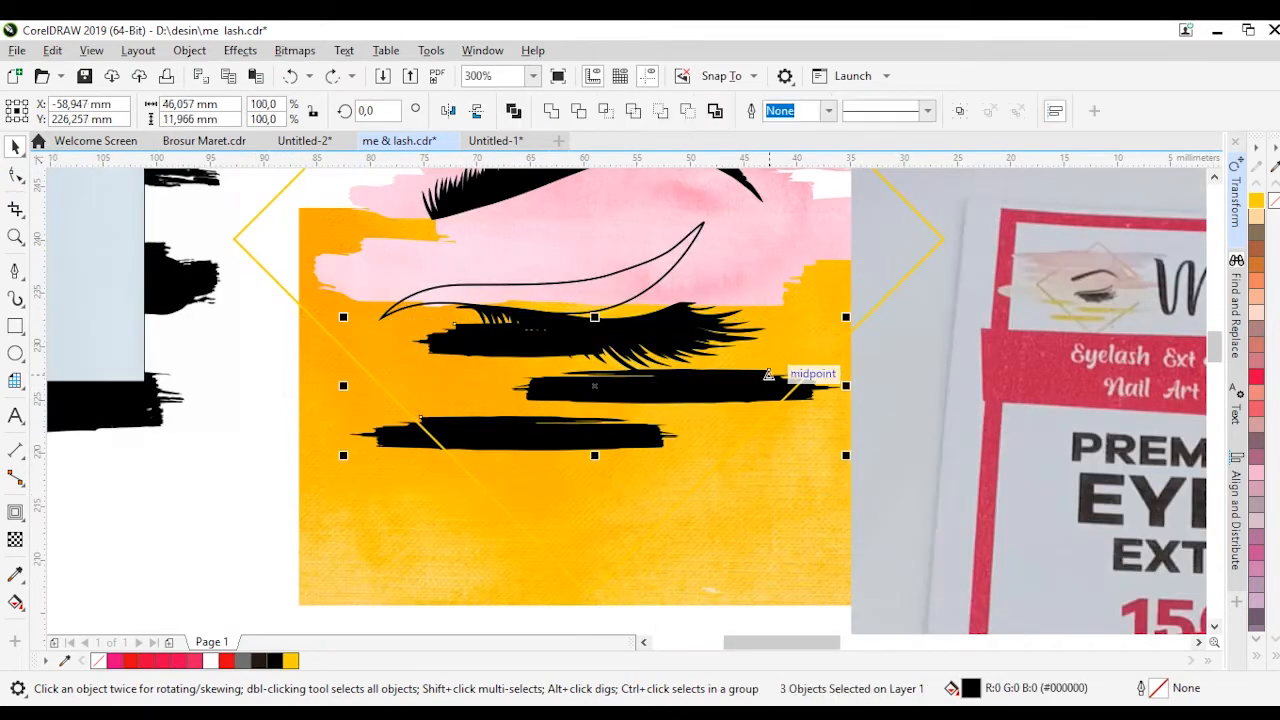
key(ctrl+g)
scroll(408, 435, down, 1)
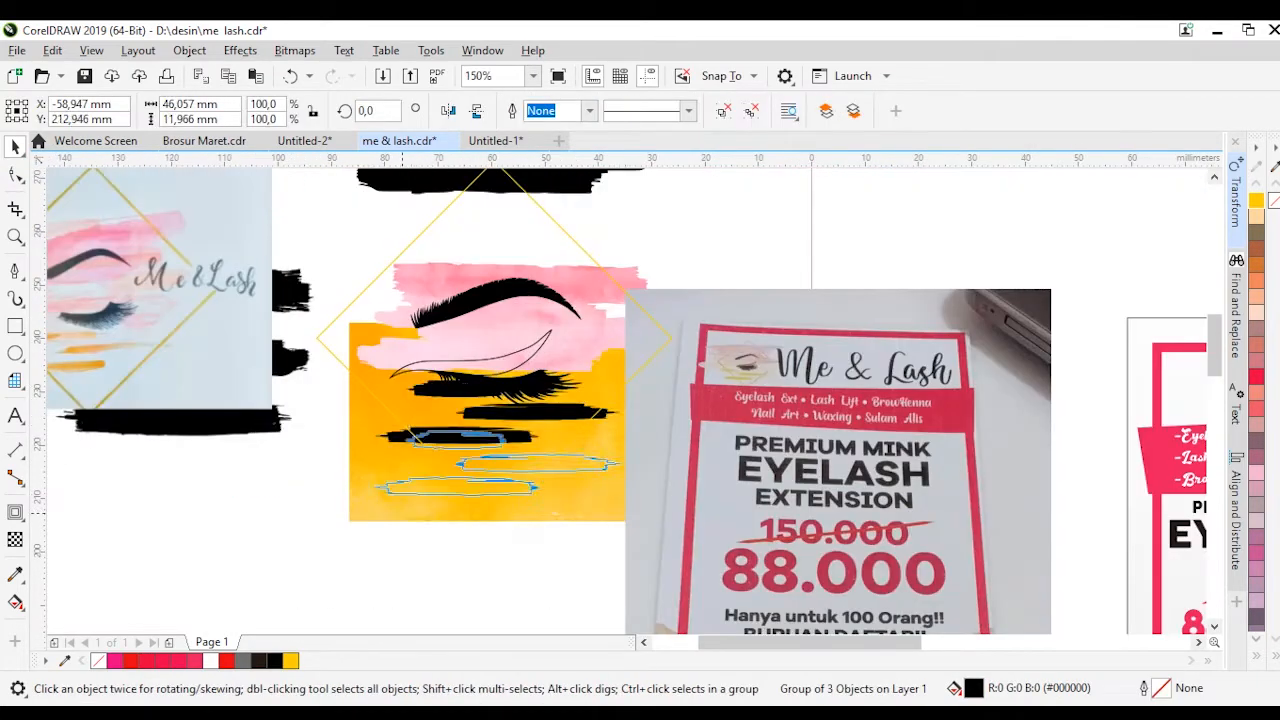
key(Delete)
Bring the eyelashes and eyelid curve in front of the gold brush strokes
click(535, 385)
scroll(534, 356, up, 1)
drag(534, 353, 561, 352)
shift+click(530, 405)
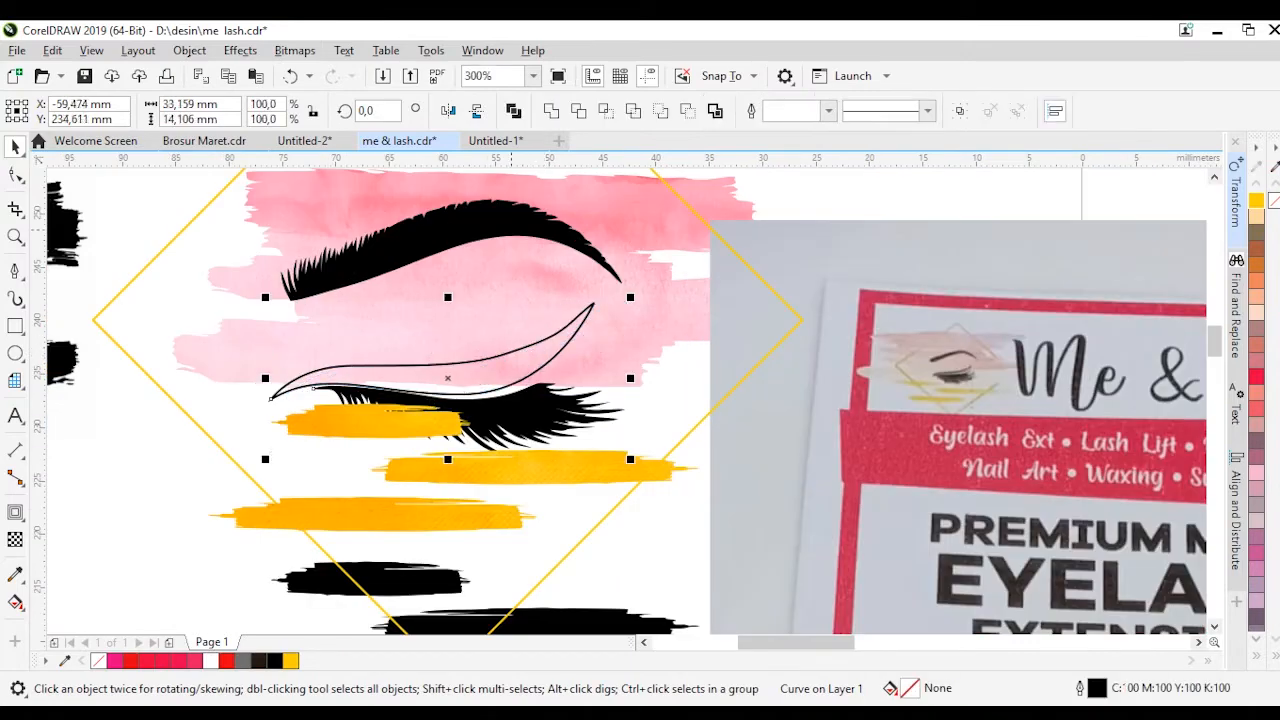
scroll(598, 392, down, 1)
click(628, 412)
scroll(535, 380, up, 2)
click(572, 433)
scroll(583, 413, down, 2)
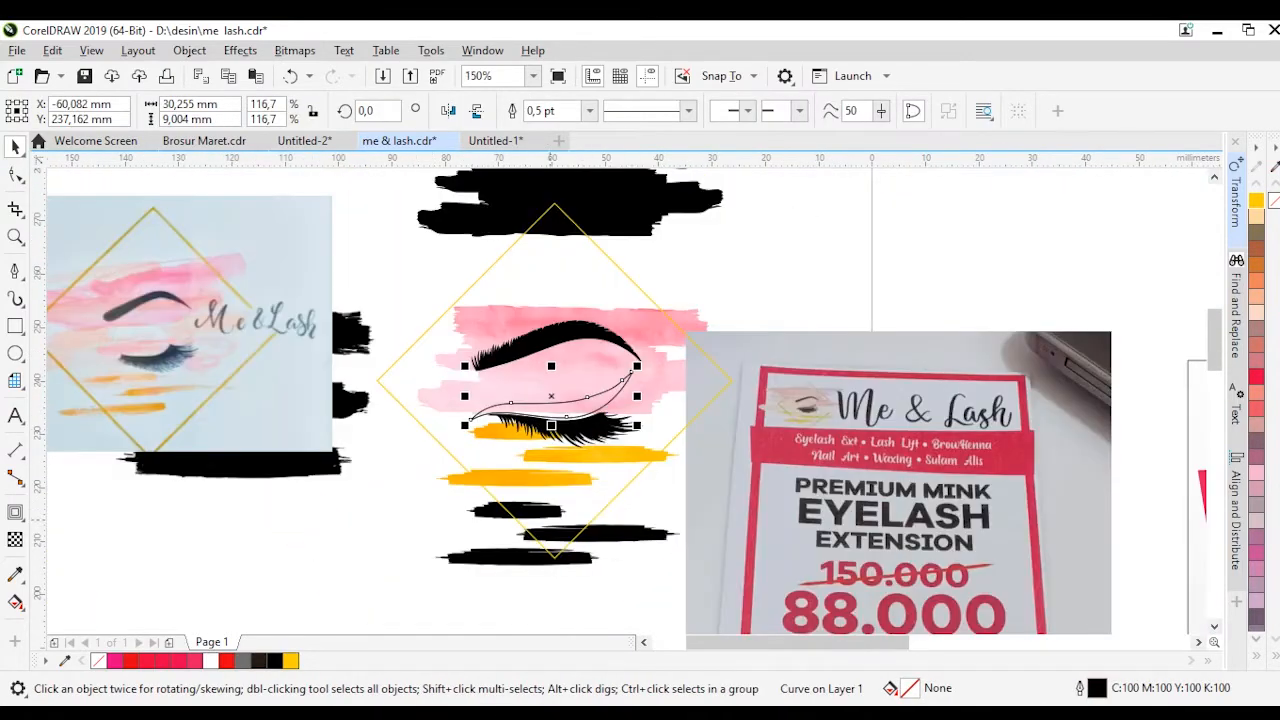
Delete the leftover black strokes under the logo and trim the left end of the lowest gold stroke with a closed pen shape
click(681, 605)
click(660, 532)
click(480, 478)
scroll(459, 480, up, 3)
click(15, 271)
drag(321, 362, 380, 386)
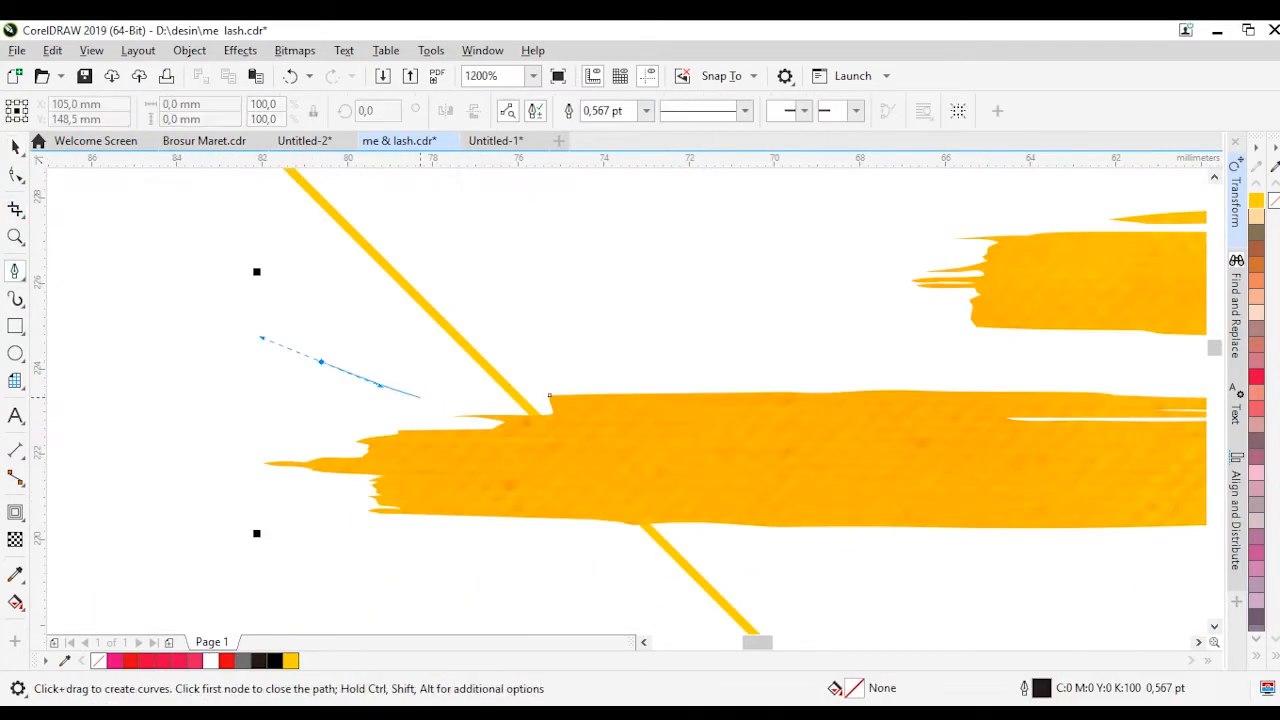
key(space)
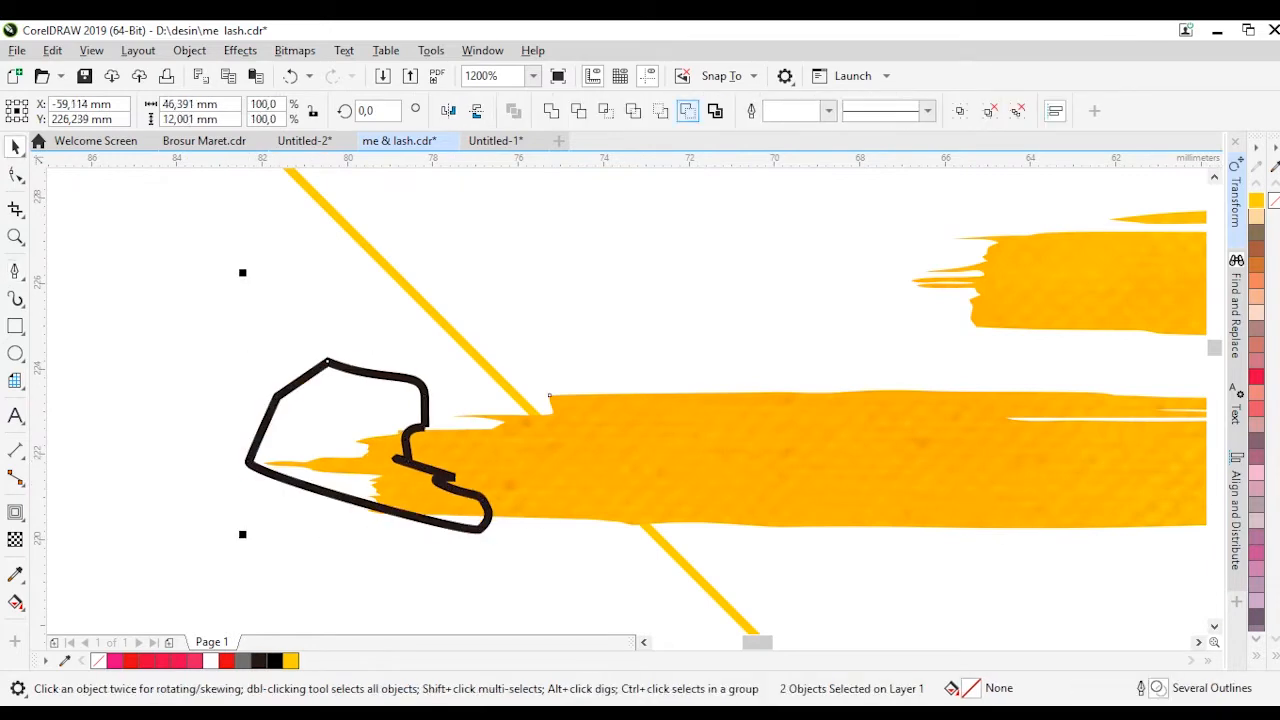
scroll(365, 495, down, 1)
click(365, 495)
click(365, 496)
scroll(365, 496, up, 1)
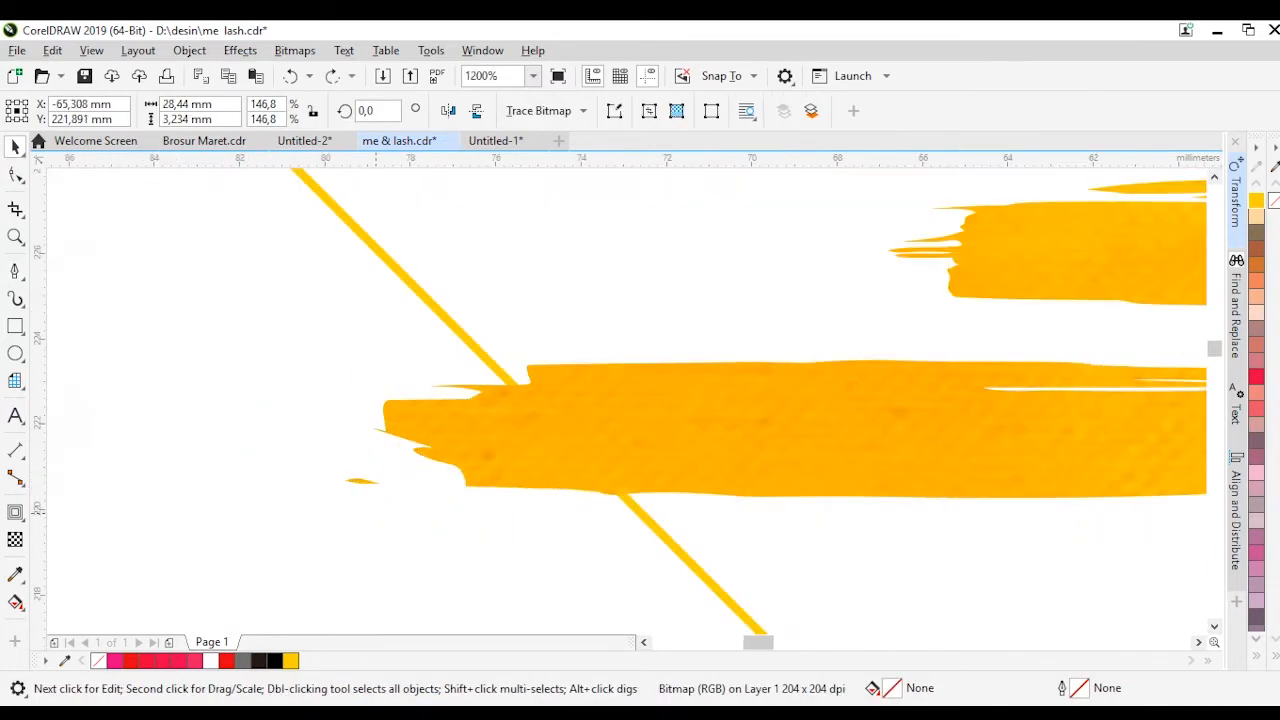
Ungroup the gold strokes, break the lowest one apart and delete its small detached fragment
click(430, 447)
key(ctrl+u)
click(403, 520)
click(431, 447)
key(ctrl+k)
click(362, 481)
scroll(386, 516, down, 1)
key(Delete)
Move the reference flyer photo to the right, clear of the logo
scroll(448, 538, down, 2)
drag(720, 496, 848, 496)
scroll(617, 490, down, 1)
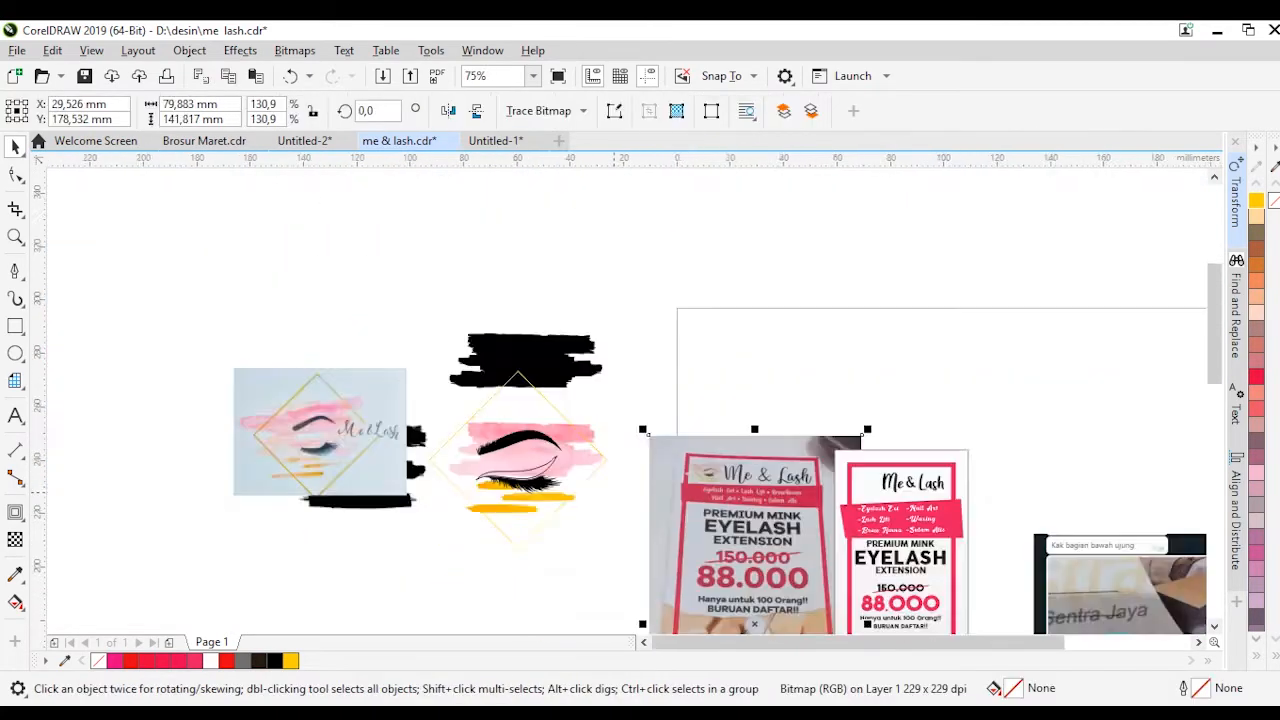
Set the gold diamond's outline width to 1.5 pt
scroll(470, 446, up, 1)
drag(569, 291, 555, 291)
key(ctrl+z)
key(F12)
click(524, 300)
click(491, 409)
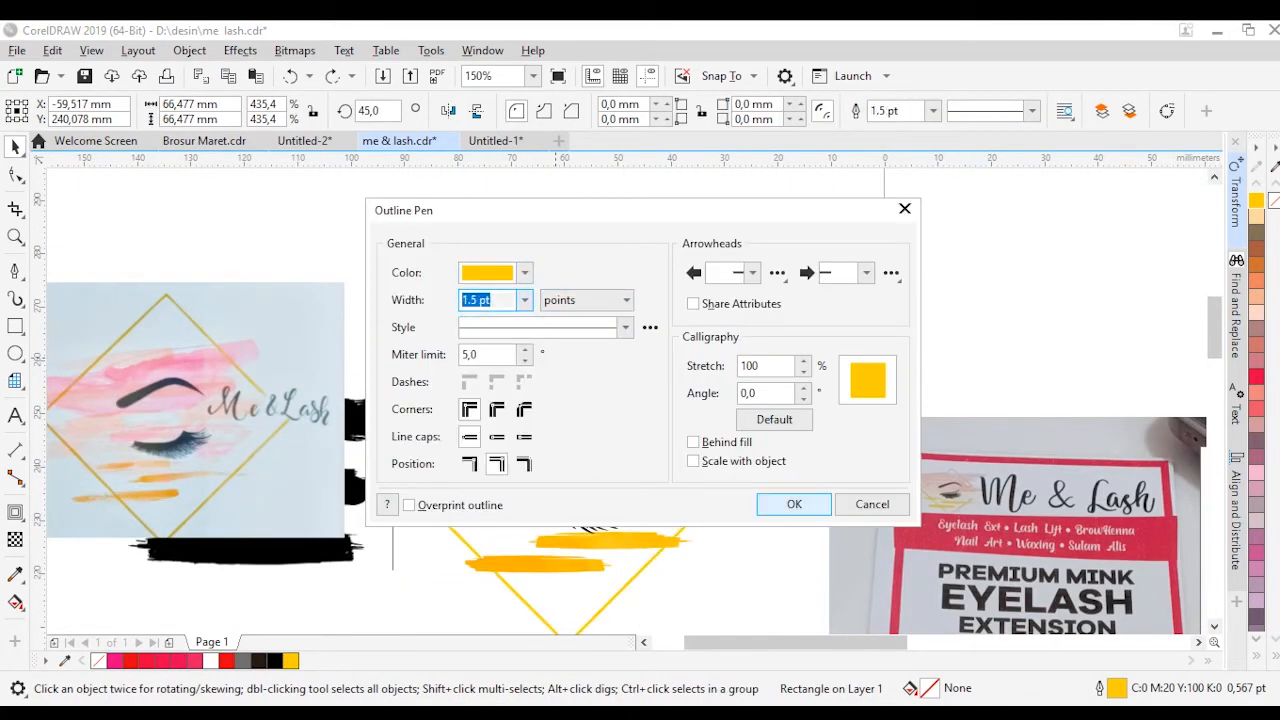
click(794, 504)
Shrink the gold diamond around the eye to about 59 mm tall
drag(712, 323, 727, 307)
scroll(704, 359, down, 1)
scroll(673, 387, up, 1)
drag(690, 372, 728, 357)
key(ctrl+z)
click(738, 375)
key(ctrl+z)
Try the eyelid curve without an outline and with black and white fills, undoing each variation
click(562, 460)
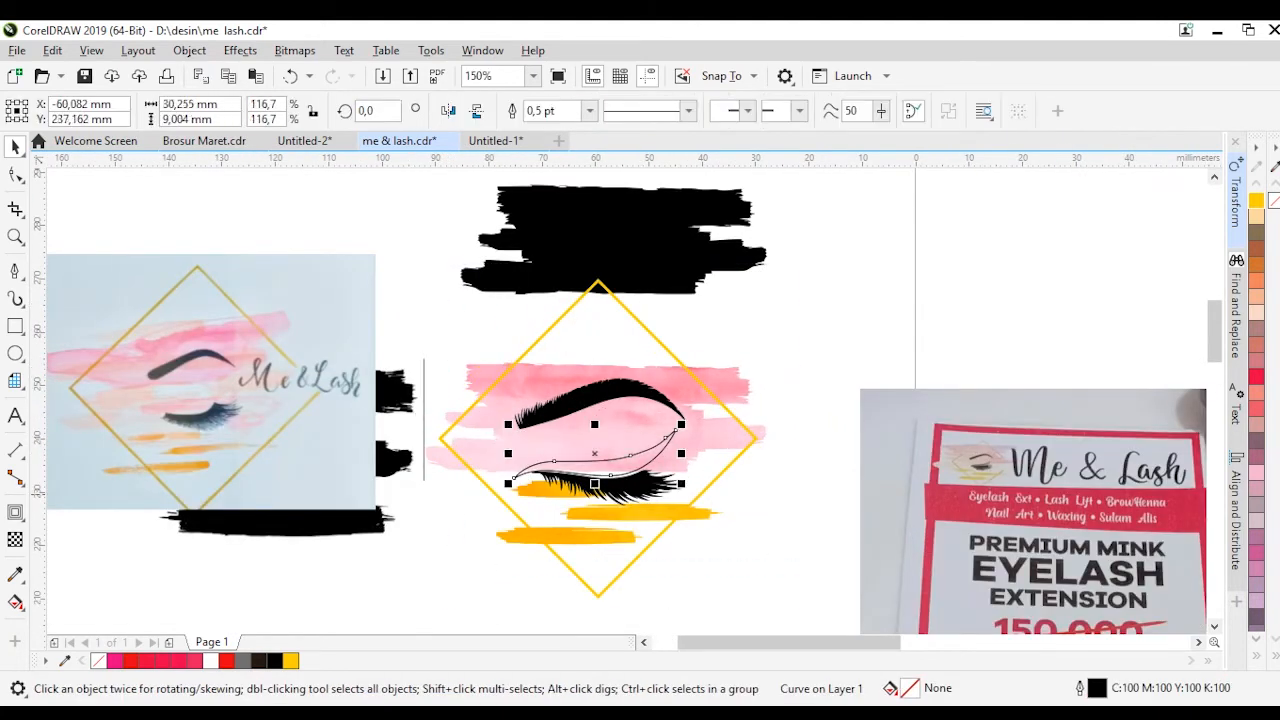
click(274, 660)
click(816, 330)
key(ctrl+z)
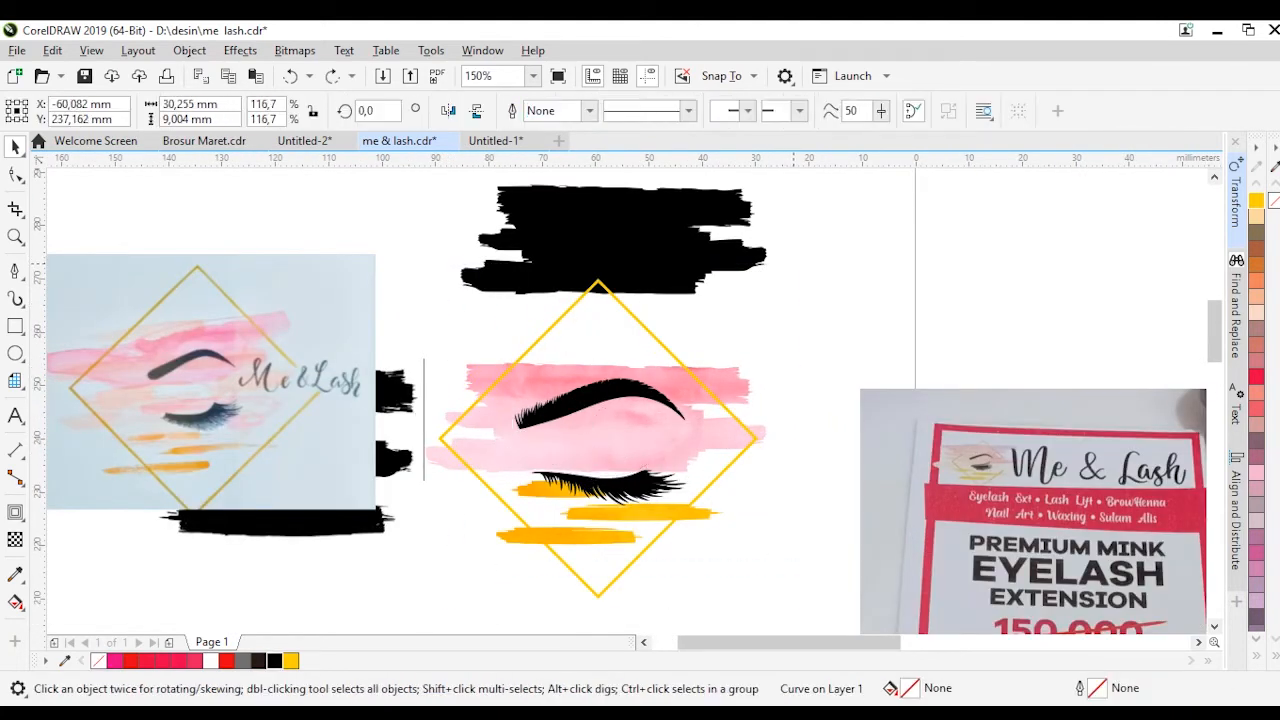
click(274, 660)
click(816, 330)
scroll(682, 279, down, 1)
key(ctrl+z)
key(ctrl+z)
scroll(660, 380, up, 1)
click(211, 660)
click(424, 545)
key(ctrl+z)
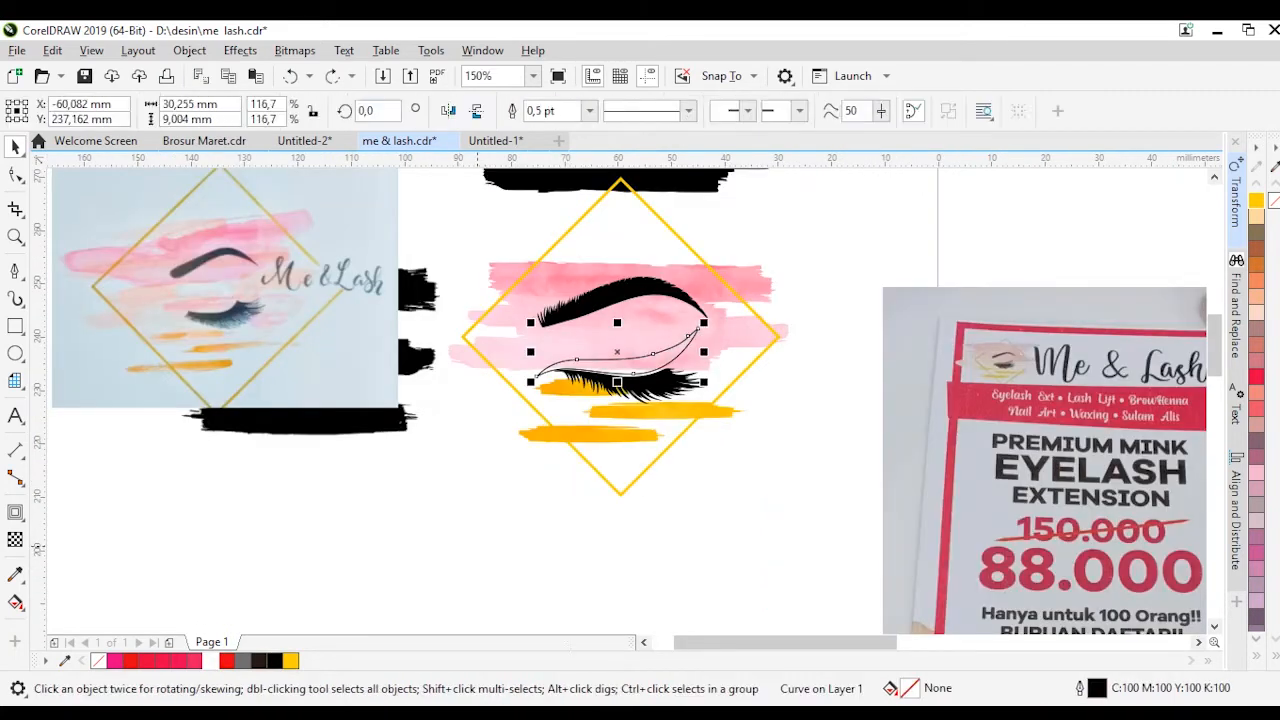
Group all parts of the eye logo and move the group over the reference flyer photo
scroll(424, 536, down, 1)
drag(424, 536, 635, 342)
key(ctrl+g)
scroll(527, 378, down, 1)
drag(527, 402, 608, 437)
Set the logo's outlines to scale with the object and shrink the grouped logo
scroll(725, 428, up, 2)
drag(422, 319, 281, 450)
key(ctrl+z)
key(F12)
key(Return)
click(424, 483)
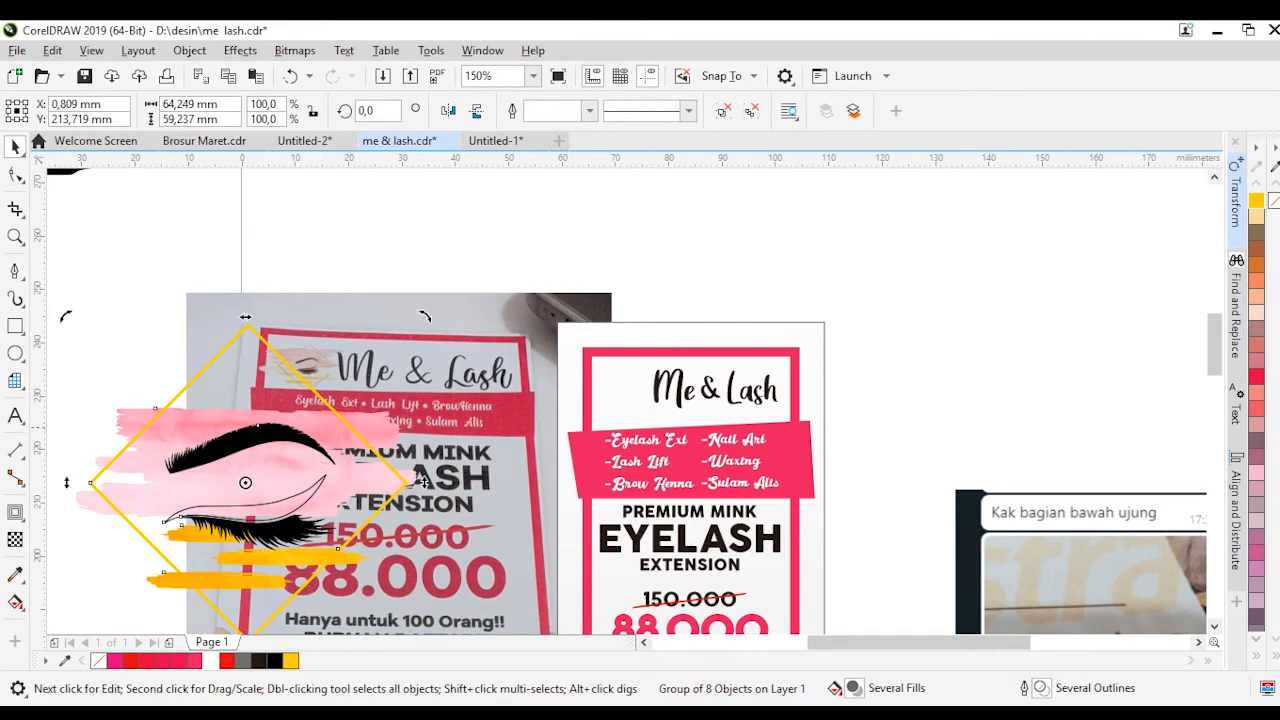
drag(422, 319, 301, 431)
Move the logo into the recreated flyer's header and shrink it to fit left of the Me & Lash title
drag(250, 483, 606, 385)
scroll(653, 363, up, 1)
drag(663, 301, 623, 337)
drag(577, 407, 611, 407)
scroll(613, 407, down, 1)
scroll(746, 409, up, 1)
Shrink the Me & Lash title and shift it toward the header's right border
drag(737, 411, 765, 411)
drag(800, 362, 767, 373)
drag(745, 415, 760, 415)
Enlarge the header logo to about 29.4 percent of its original size and reposition it beside the title
click(482, 400)
drag(523, 335, 549, 311)
drag(481, 409, 509, 411)
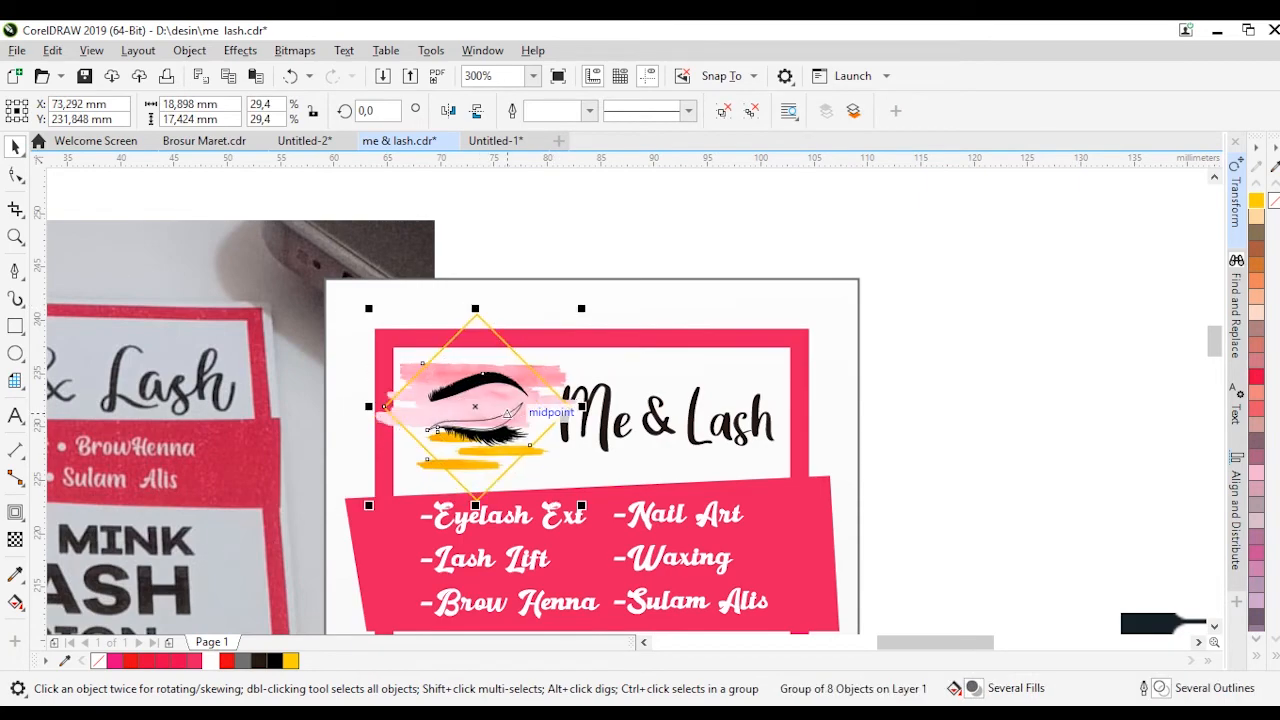
scroll(494, 397, up, 1)
scroll(421, 360, down, 1)
Shrink the Me & Lash title to about 88.7 percent, about 18 mm wide, leaving a gap beside the logo
click(600, 422)
click(571, 404)
drag(516, 353, 536, 361)
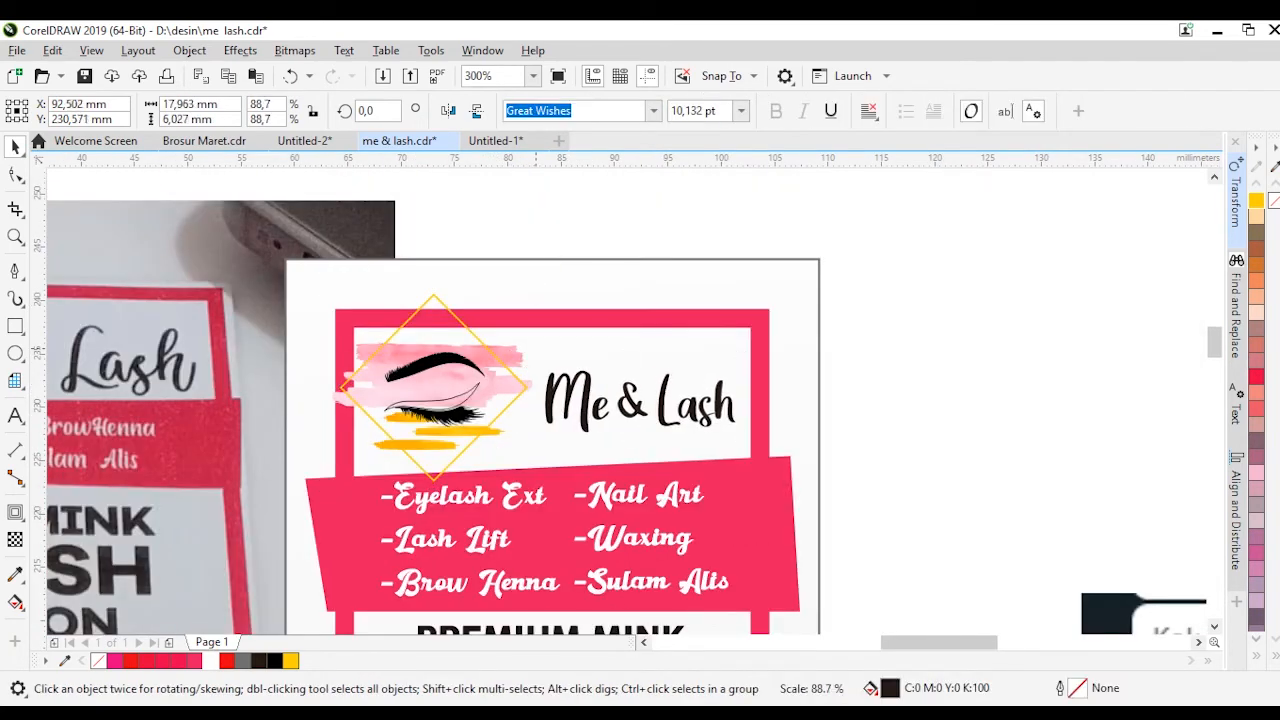
Move the reference flyer photo to the left, clear of the recreated flyer
scroll(516, 319, down, 1)
drag(692, 365, 402, 556)
click(700, 400)
click(489, 318)
scroll(489, 318, up, 1)
scroll(563, 264, down, 1)
scroll(542, 280, up, 1)
click(592, 254)
scroll(580, 218, down, 1)
scroll(606, 221, down, 1)
click(440, 280)
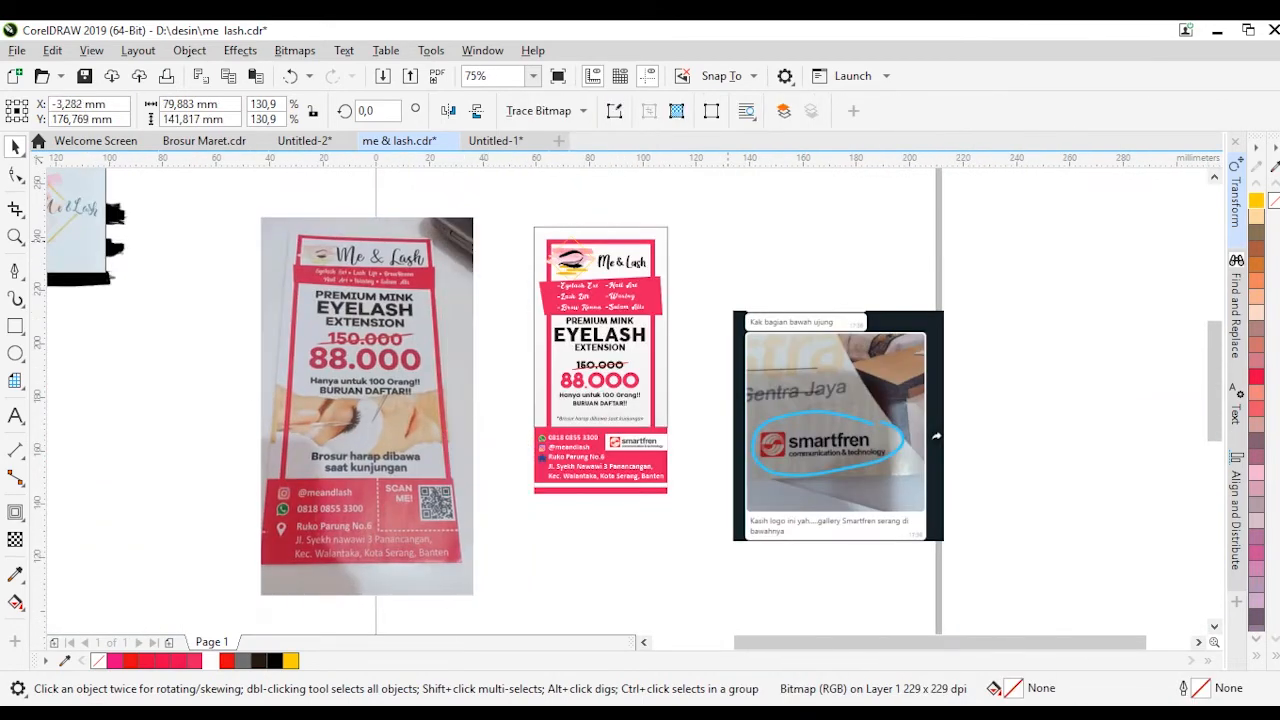
Select the entire recreated flyer and start exporting only the selection as a PNG named me & lash
click(507, 275)
scroll(632, 283, up, 1)
drag(705, 620, 705, 620)
key(ctrl+e)
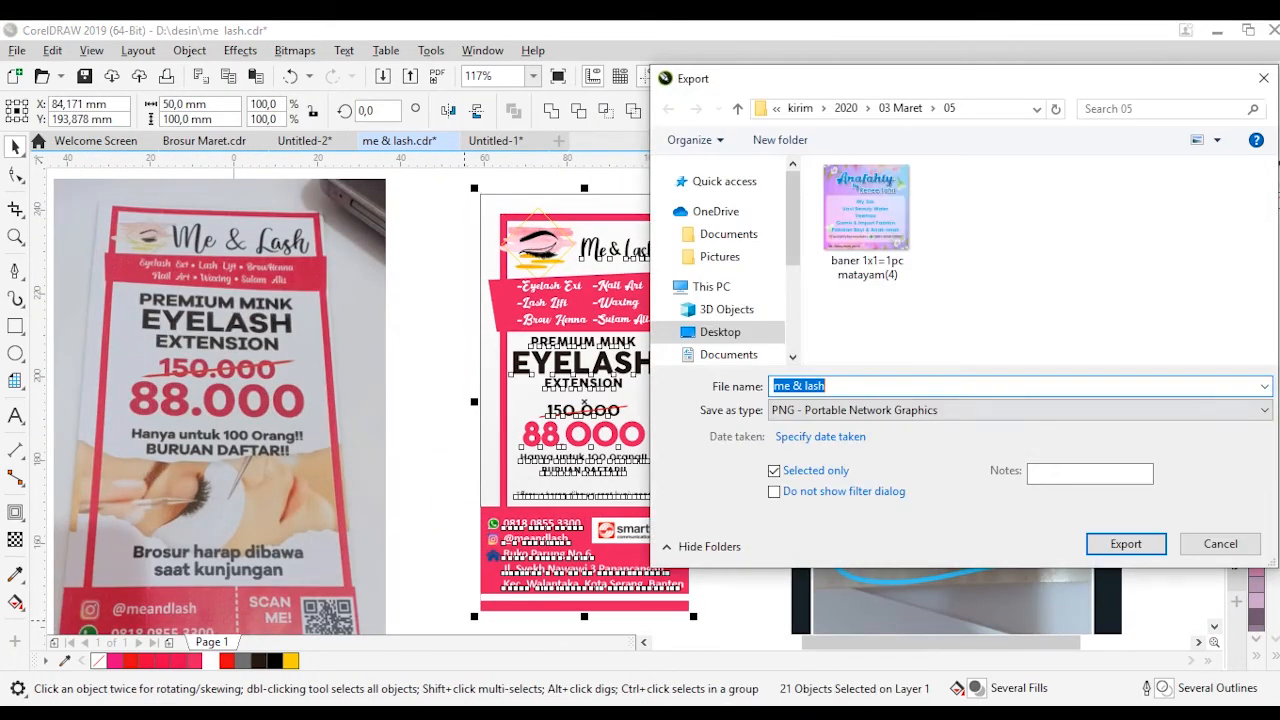